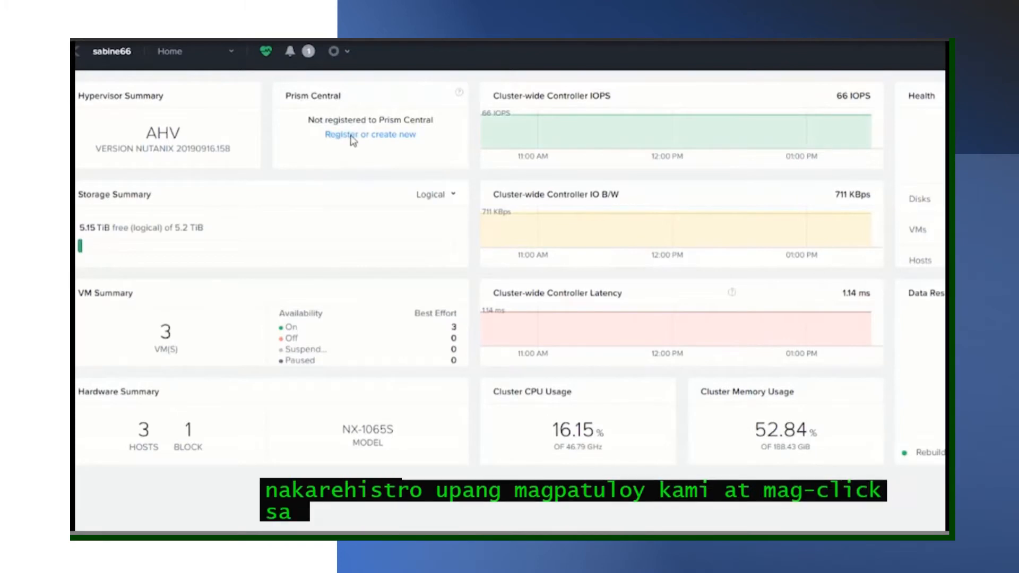
- Open the Prism Central registration dialog from the Home dashboard's Prism Central widget
left_click(350, 137)
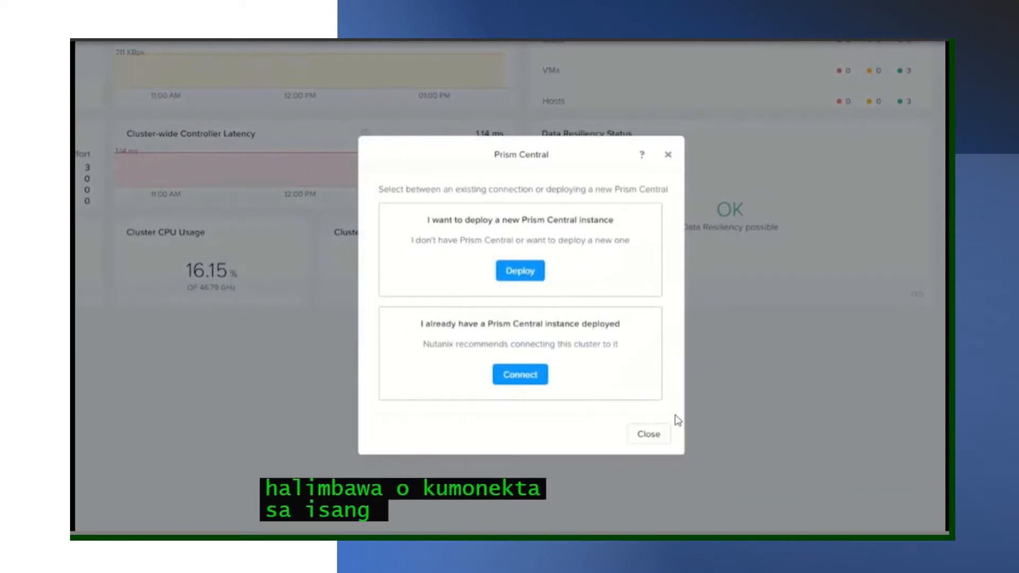
- Choose to deploy a new Prism Central, view the binary upload form, then cancel back to the version list
left_click(521, 272)
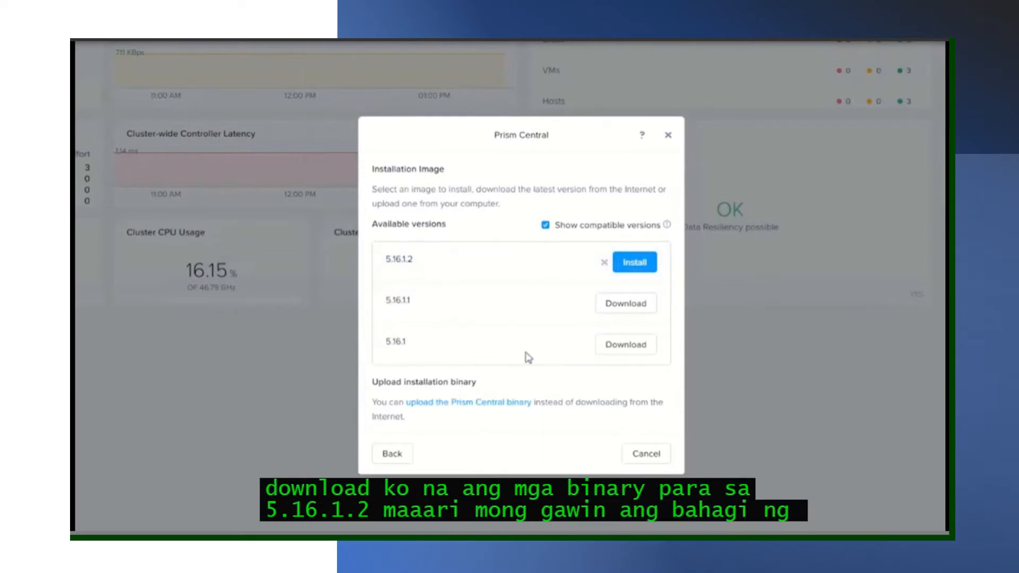
left_click(450, 404)
scroll(415, 423, "down", 2)
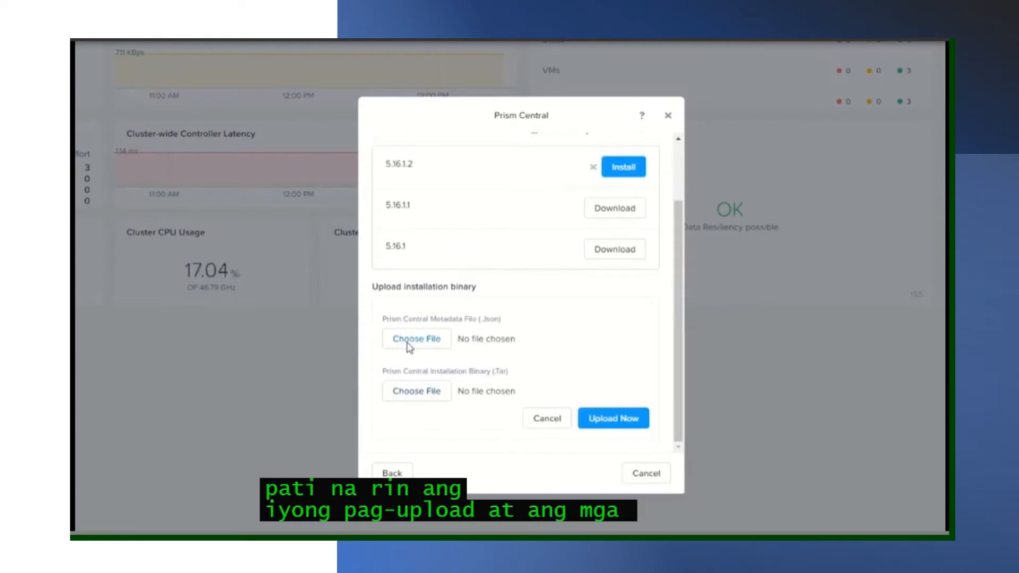
left_click(540, 419)
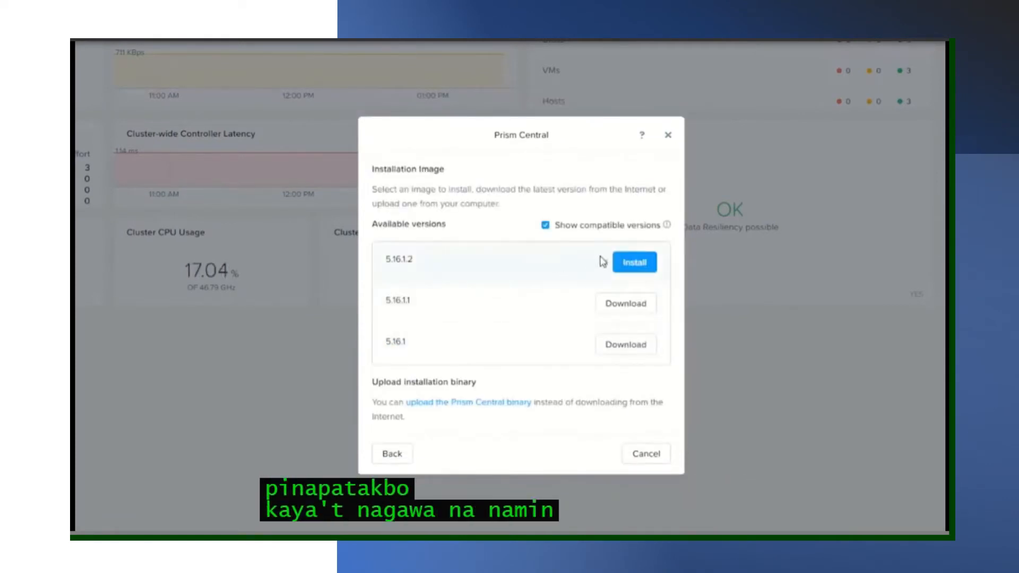
- Install Prism Central 5.16.1.2 as a single-VM deployment
left_click(639, 264)
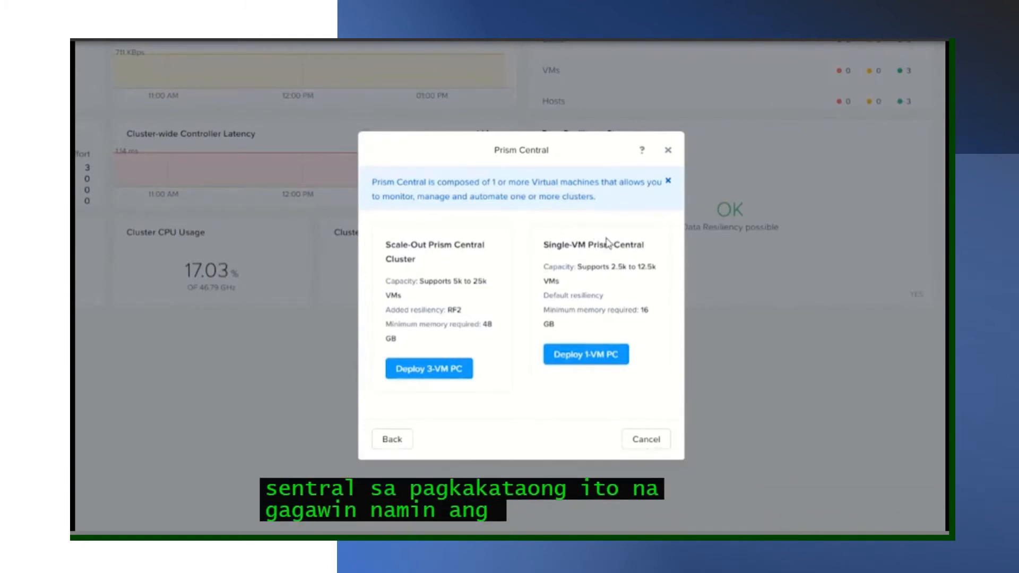
left_click(575, 356)
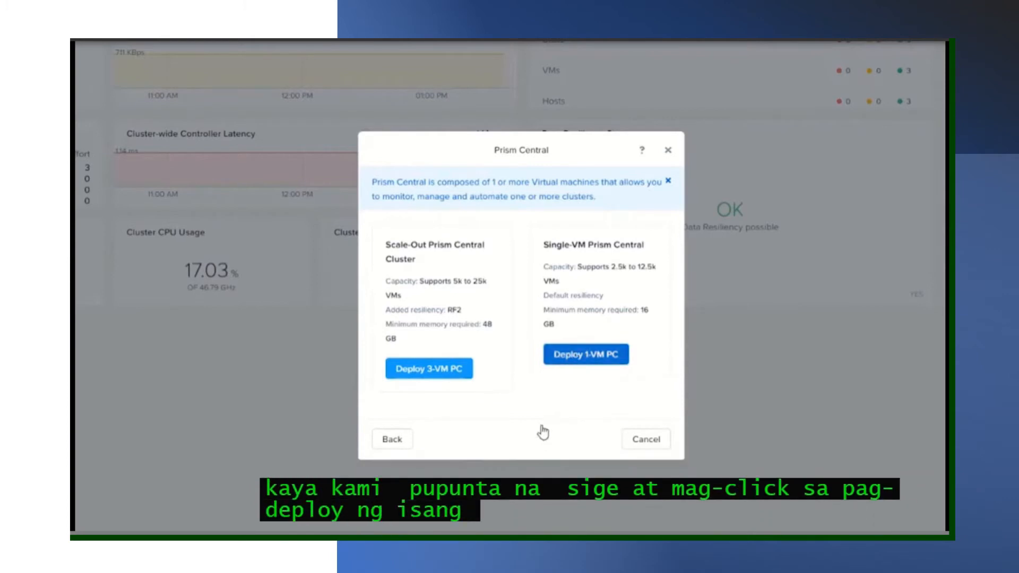
- Name the VM PC01, store it on the sabine66-comp container, and size it LARGE (8 vCPUs, 32 GB)
left_click(397, 178)
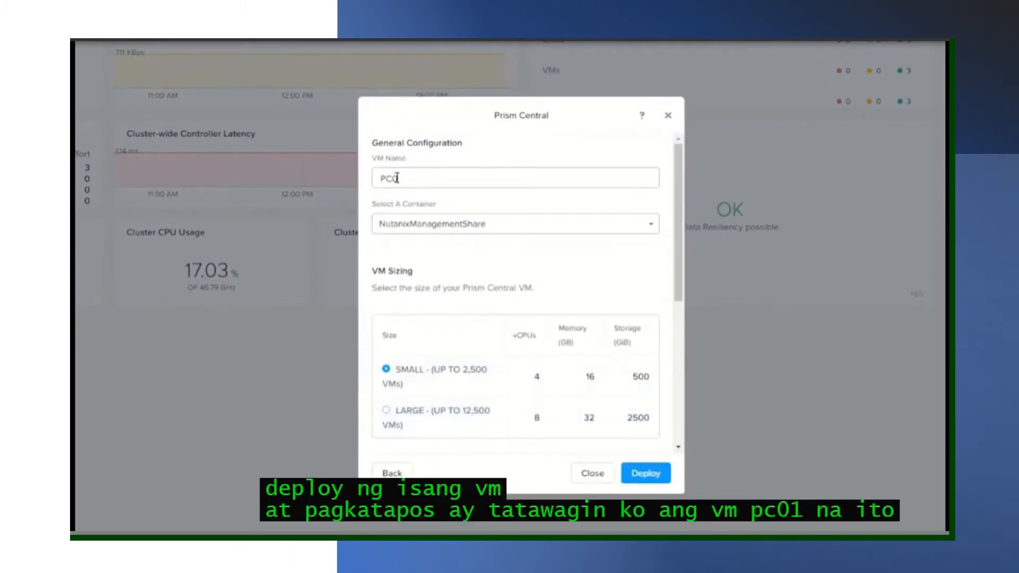
left_click(420, 225)
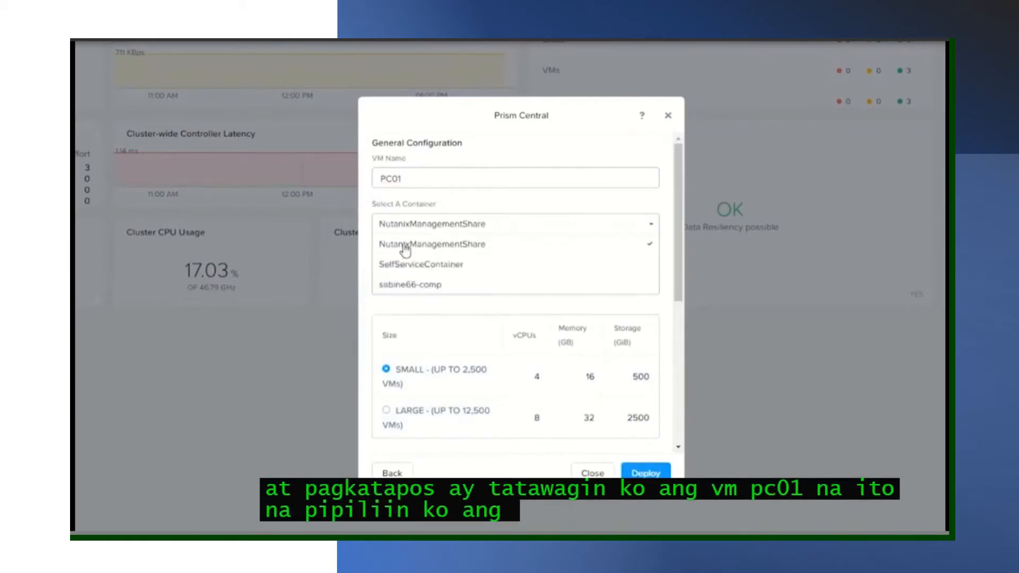
left_click(403, 286)
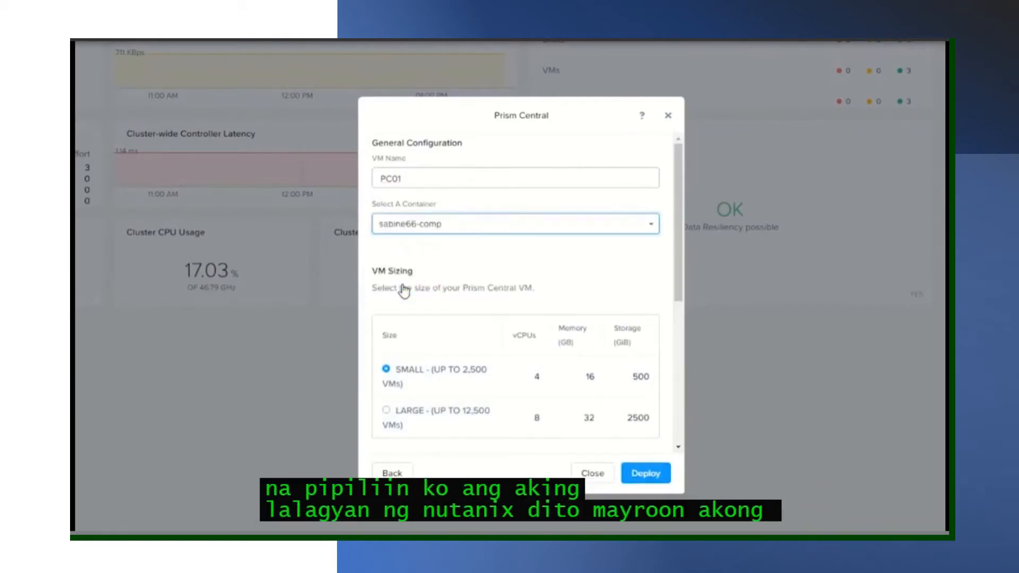
scroll(422, 389, "down", 3)
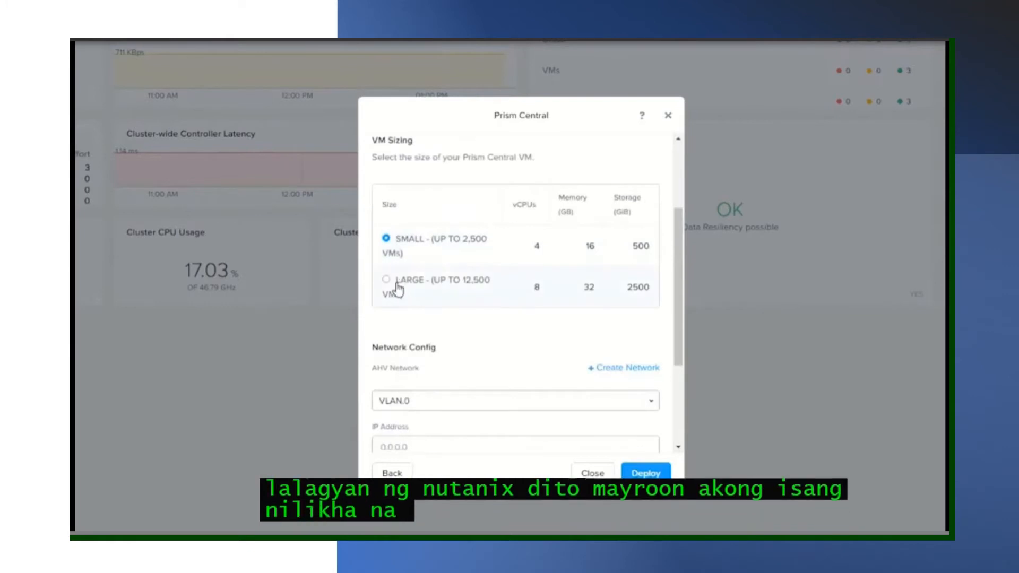
left_click(412, 291)
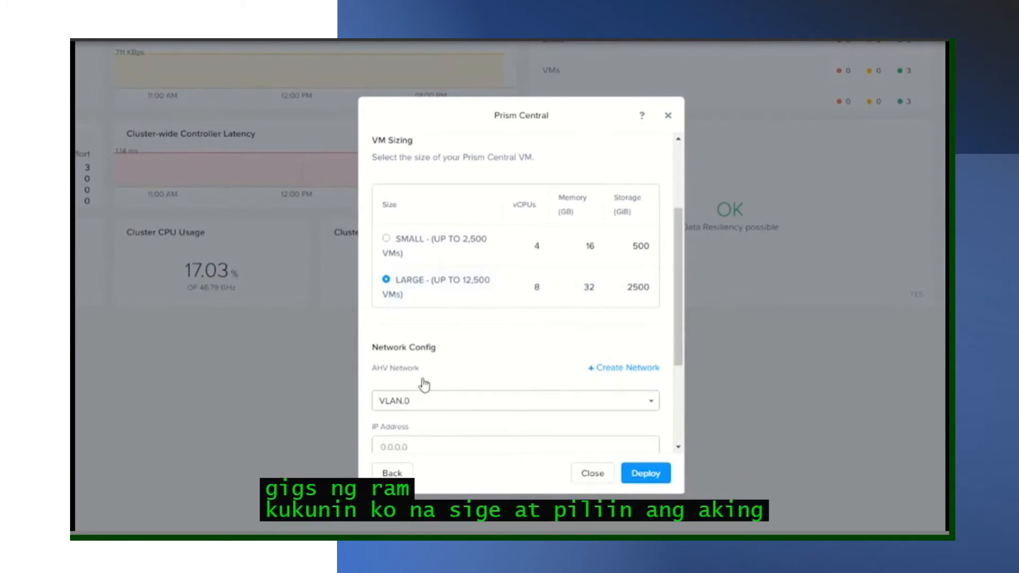
scroll(422, 382, "down", 2)
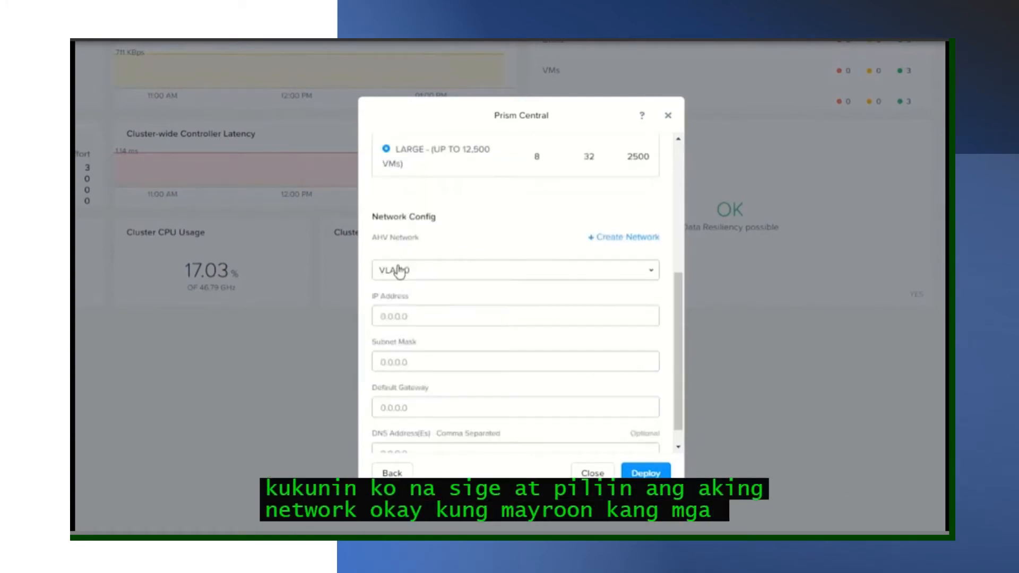
left_click(399, 271)
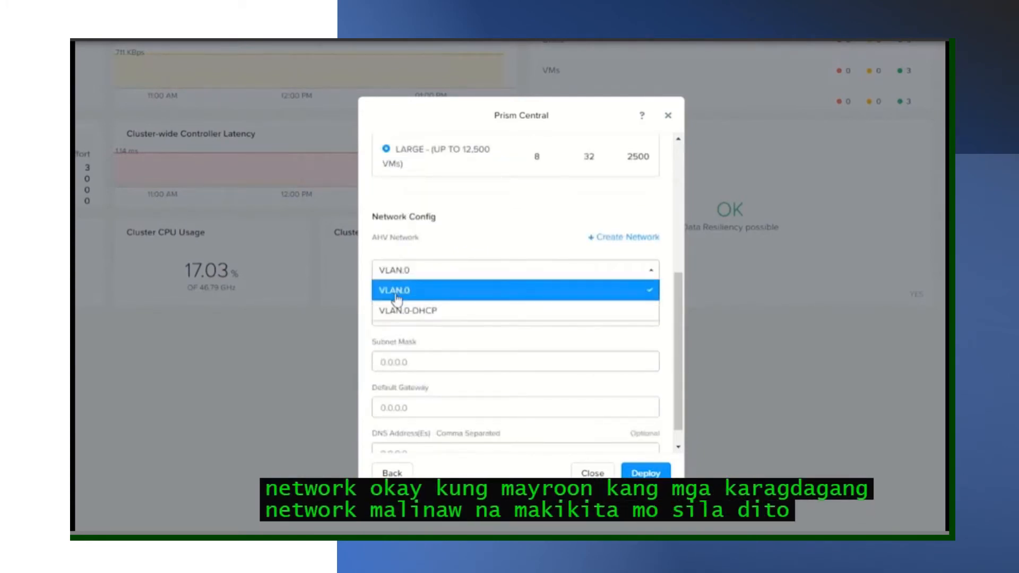
- Deploy on VLAN.0 with IP 10.46.23.10, mask 255.255.255.224, gateway 10.46.23.1, DNS 10.40.64.15
left_click(397, 295)
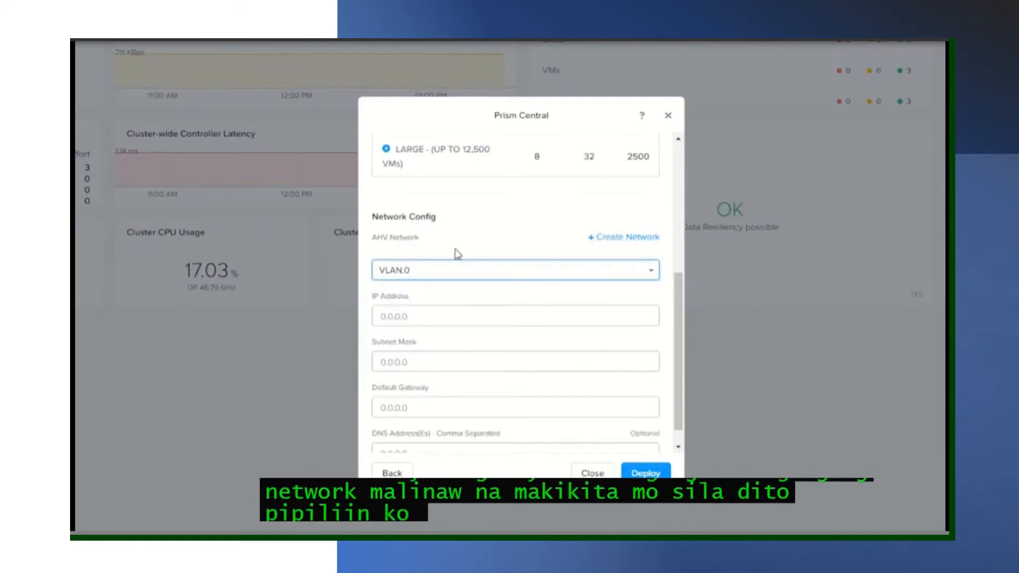
left_click(400, 313)
type("10.46.23.10")
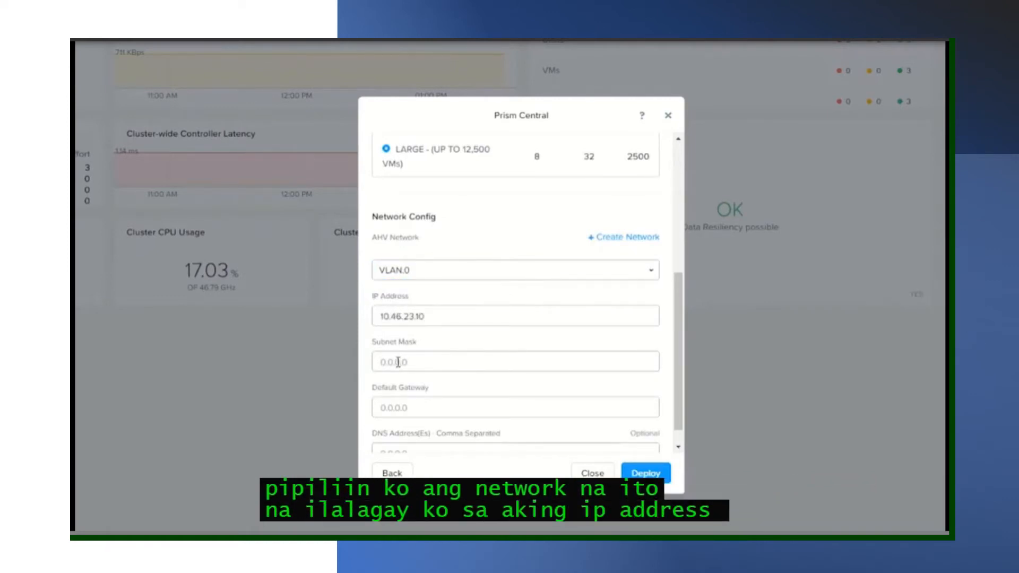
type("255.255")
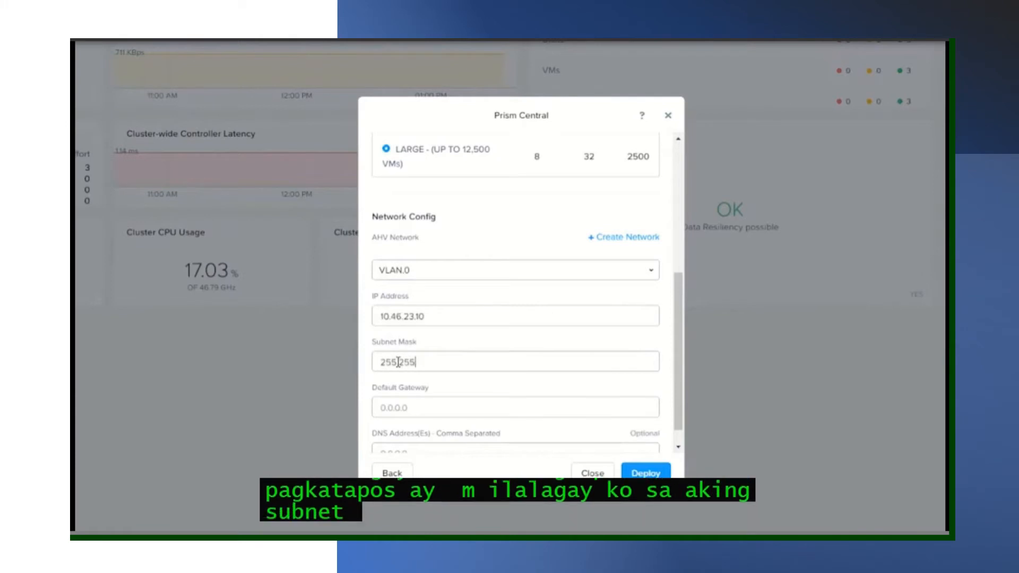
type(".255.224")
key("Tab")
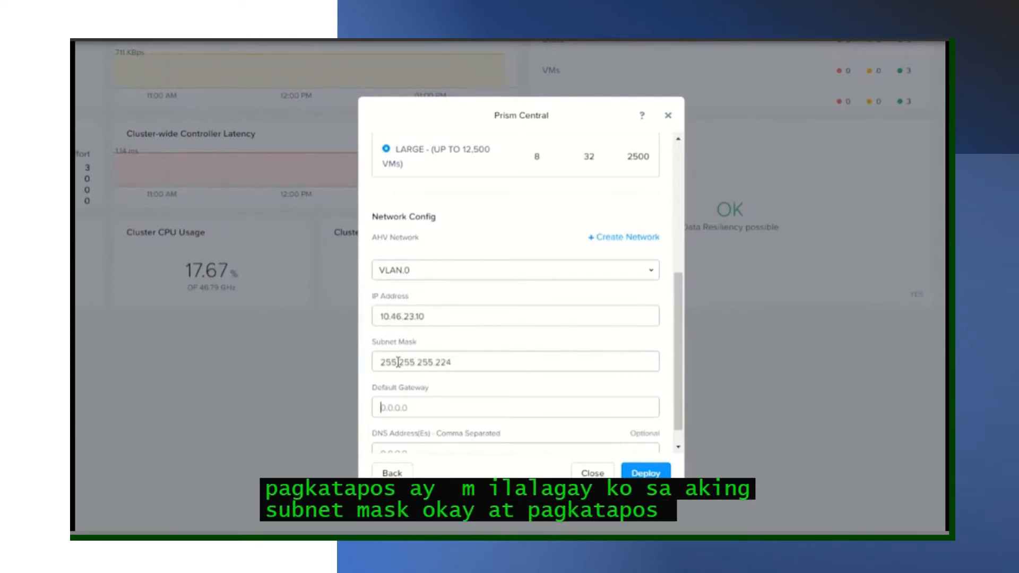
type("10.46.23.1")
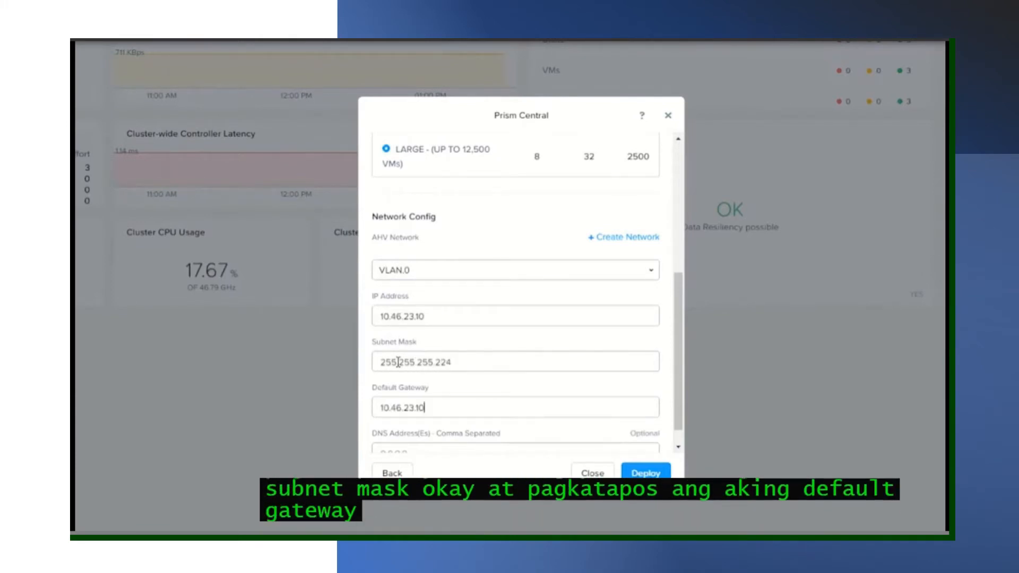
scroll(448, 380, "down", 1)
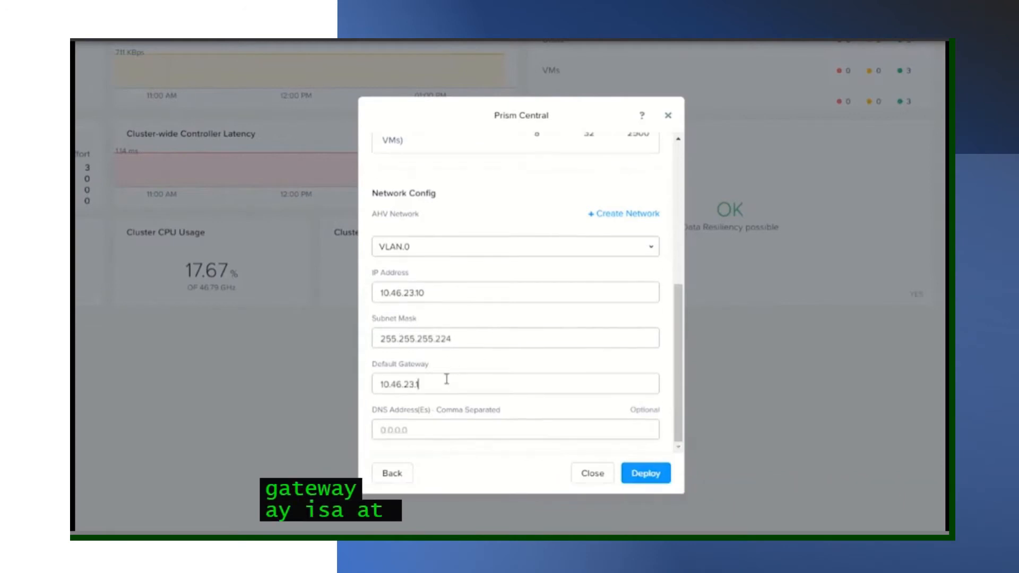
left_click(399, 426)
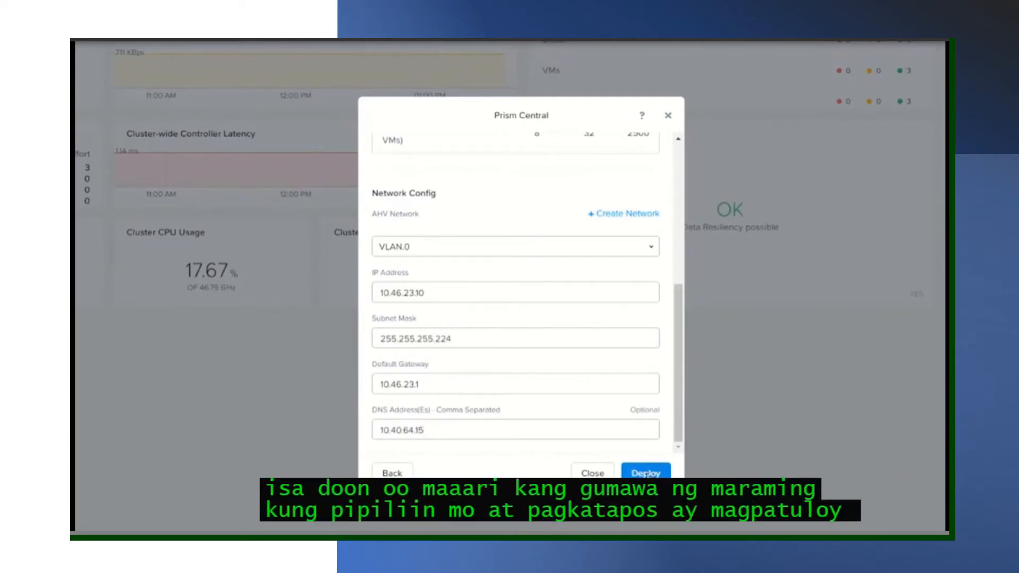
left_click(646, 471)
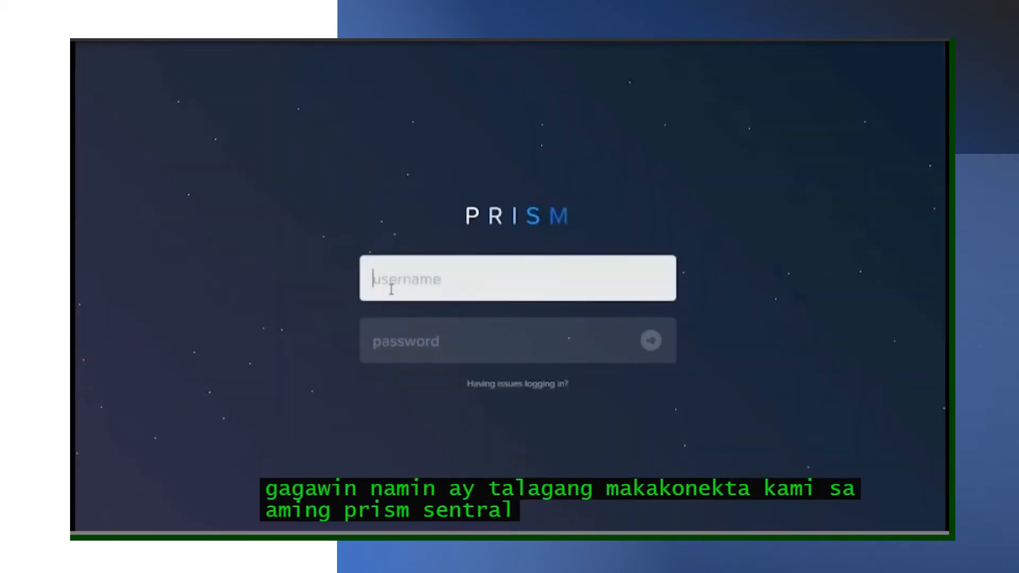
- Log in as admin with the default password and set a new admin password
type("admin")
key("Tab")
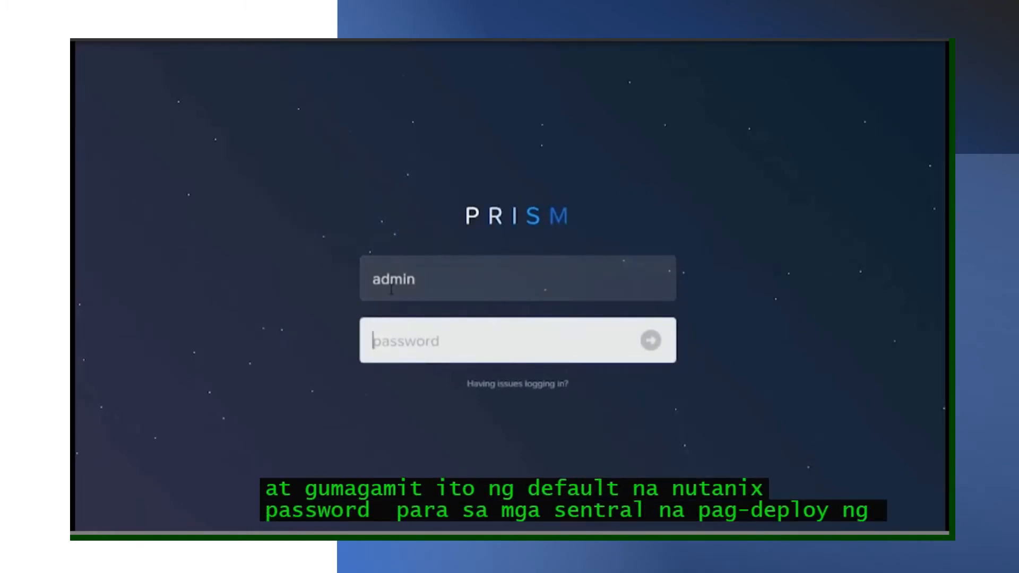
type("••••••••••")
key("Return")
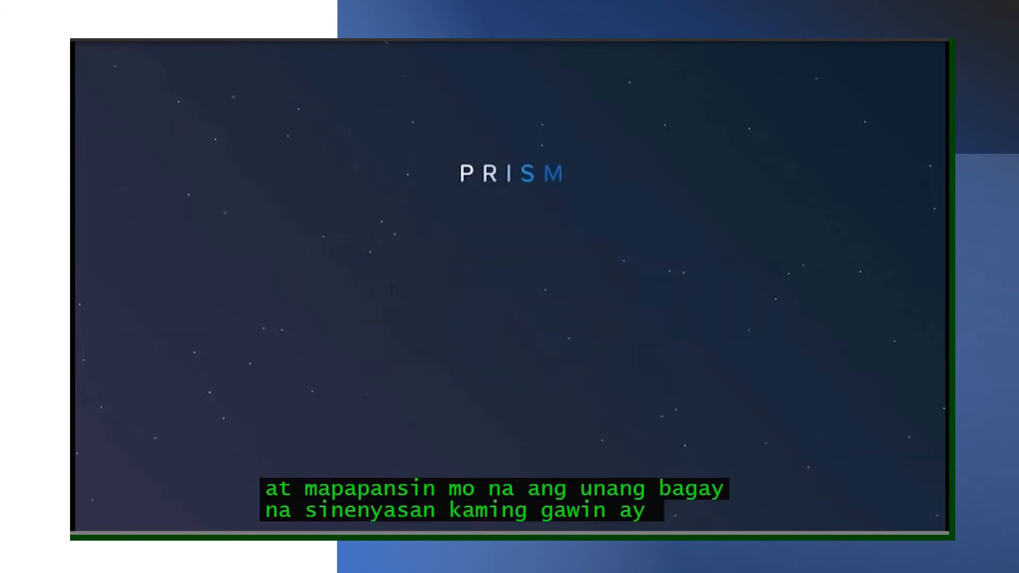
type("•")
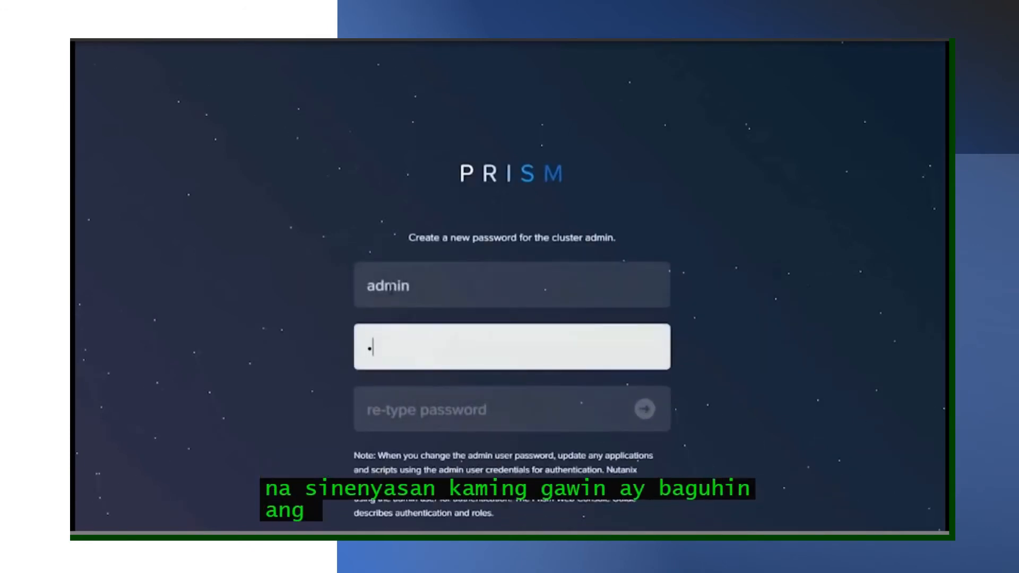
type("•••••")
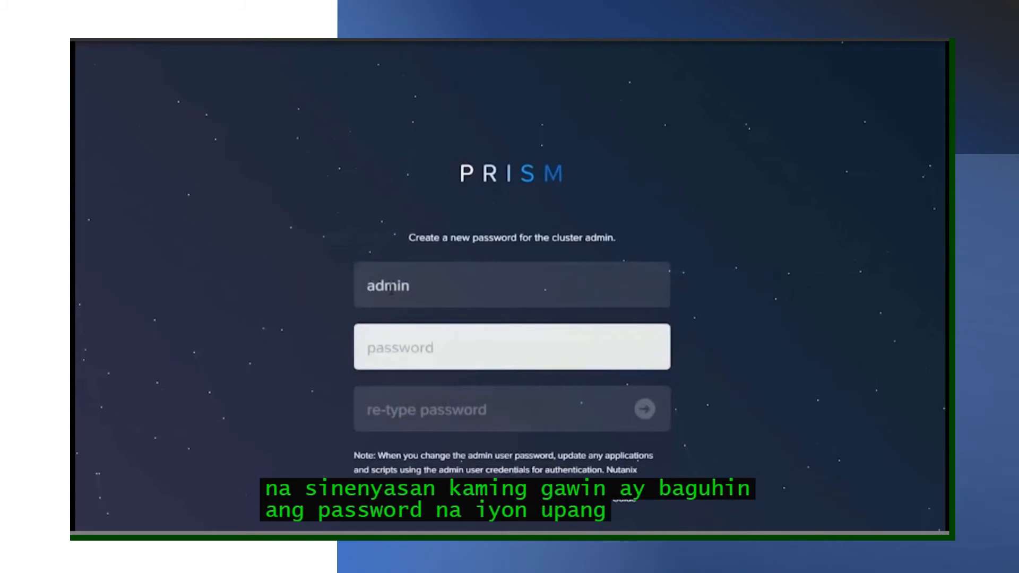
type("•••••••••")
key("Tab")
type("•")
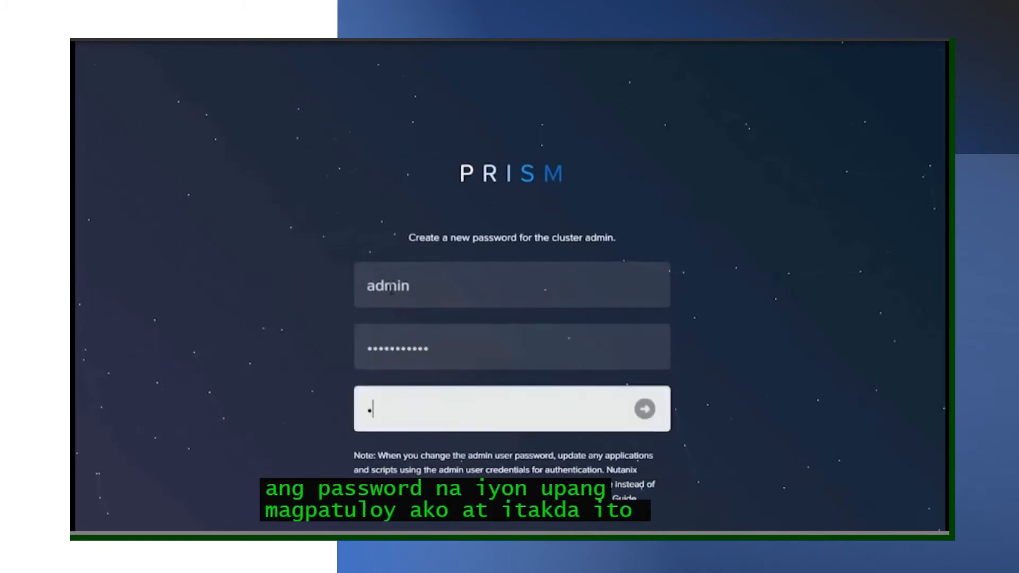
type("•••••••••••")
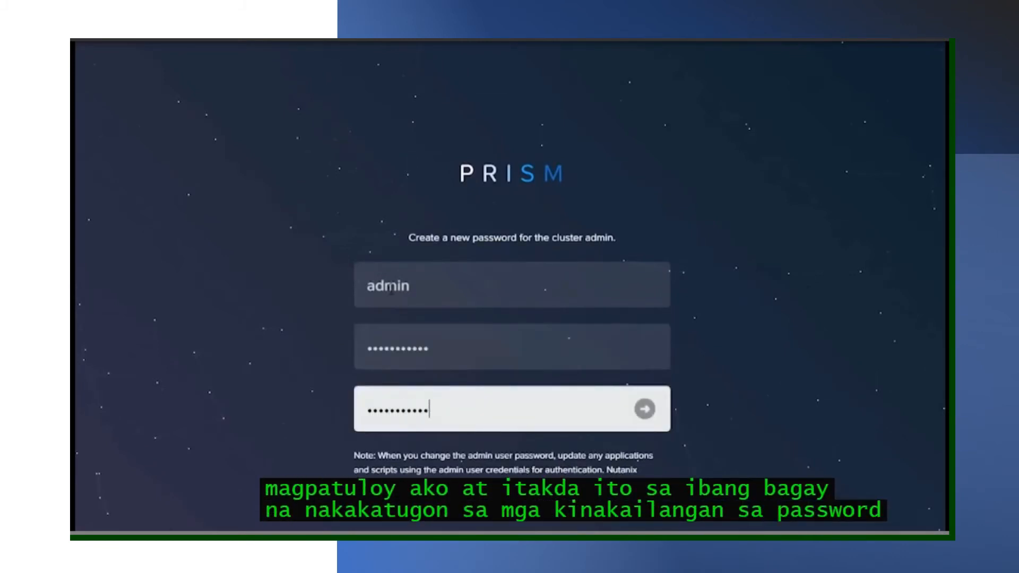
key("Return")
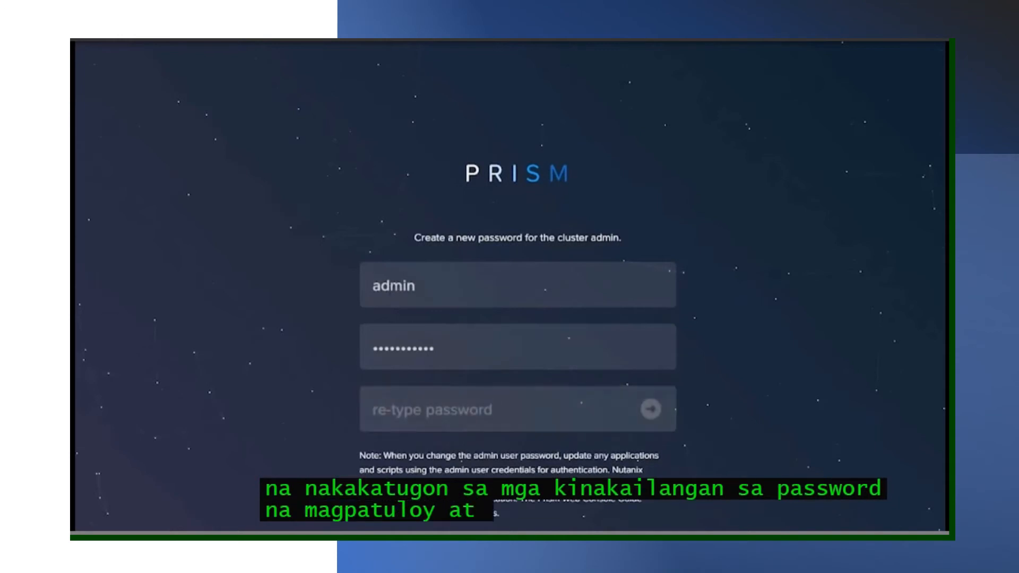
- Log back in as admin with the new password to reach the EULA form
type("in")
key("Tab")
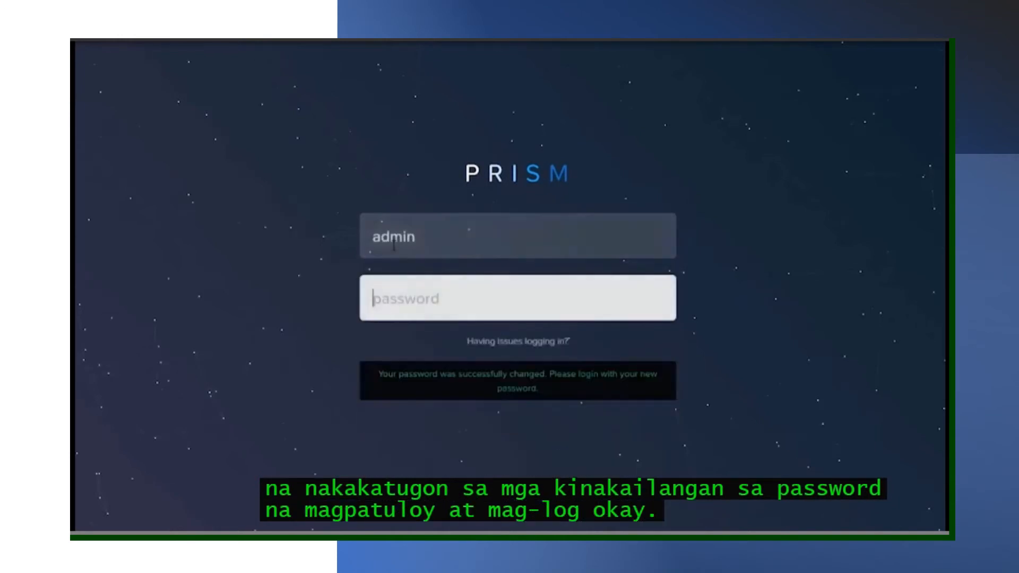
type("•••••••")
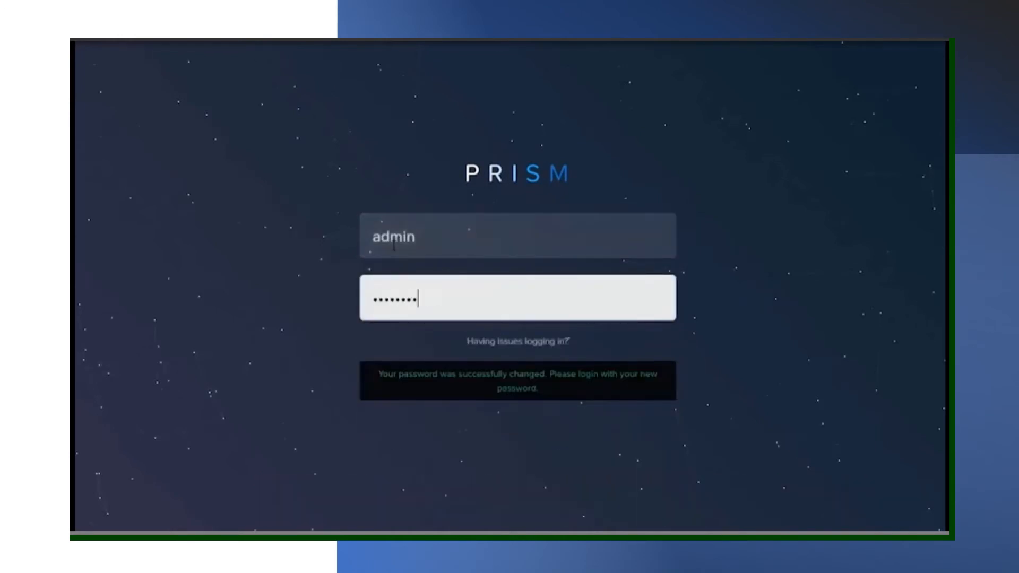
key("Return")
left_click(610, 213)
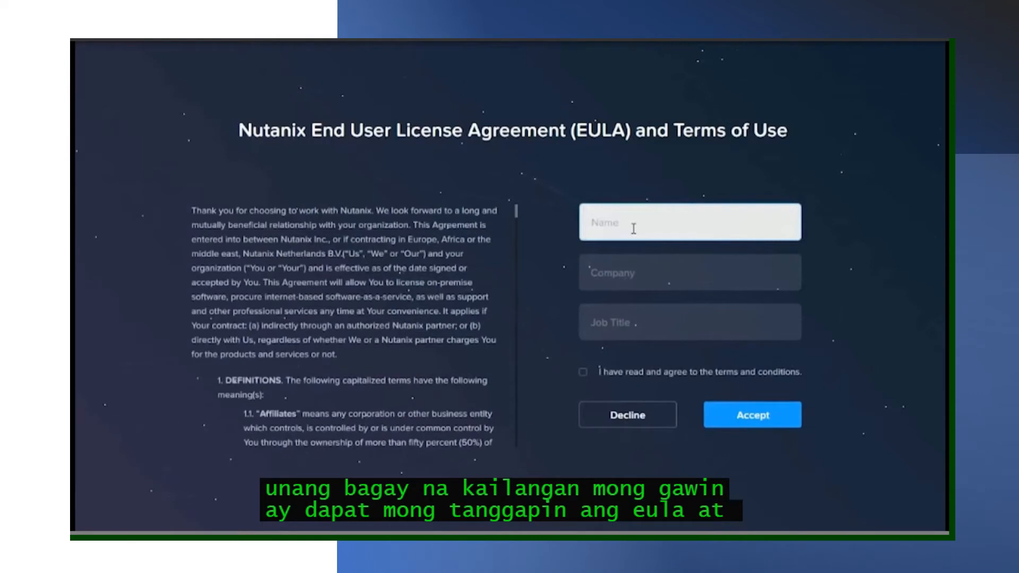
- Accept the EULA with a placeholder name, company 'na' and job title 'na'
type("nx")
key("Tab")
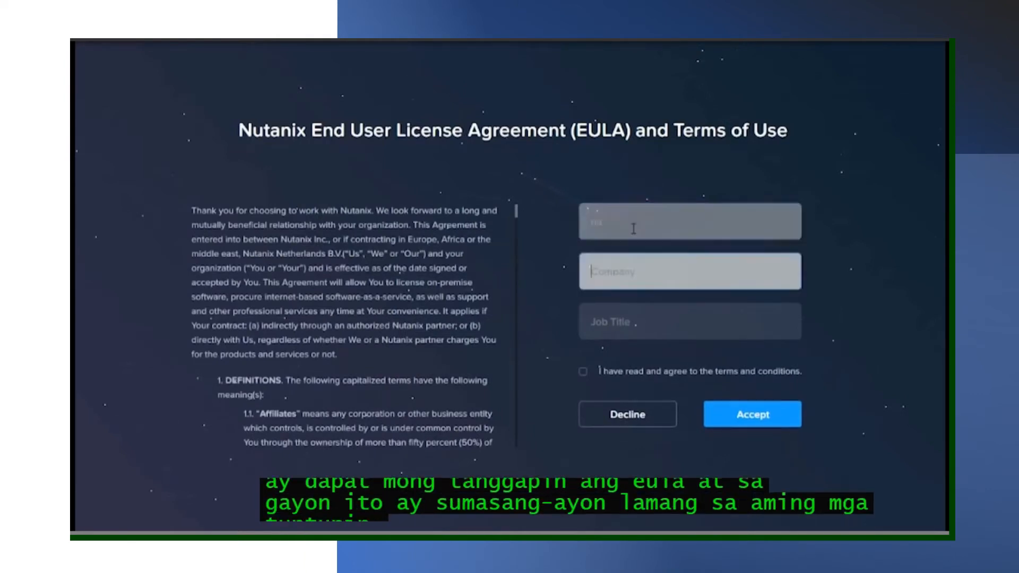
type("na")
key("Tab")
type("na")
key("Tab")
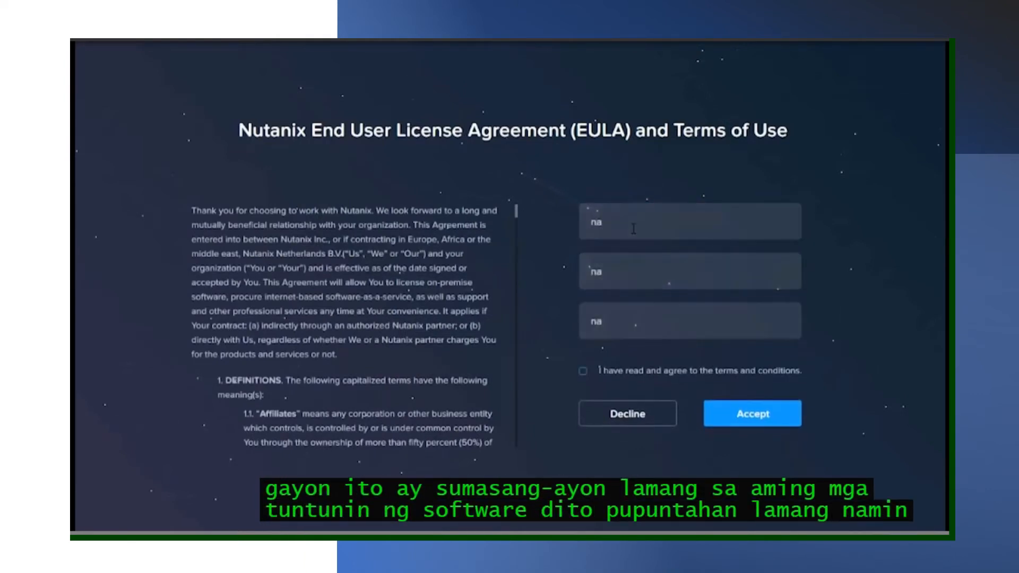
key("space")
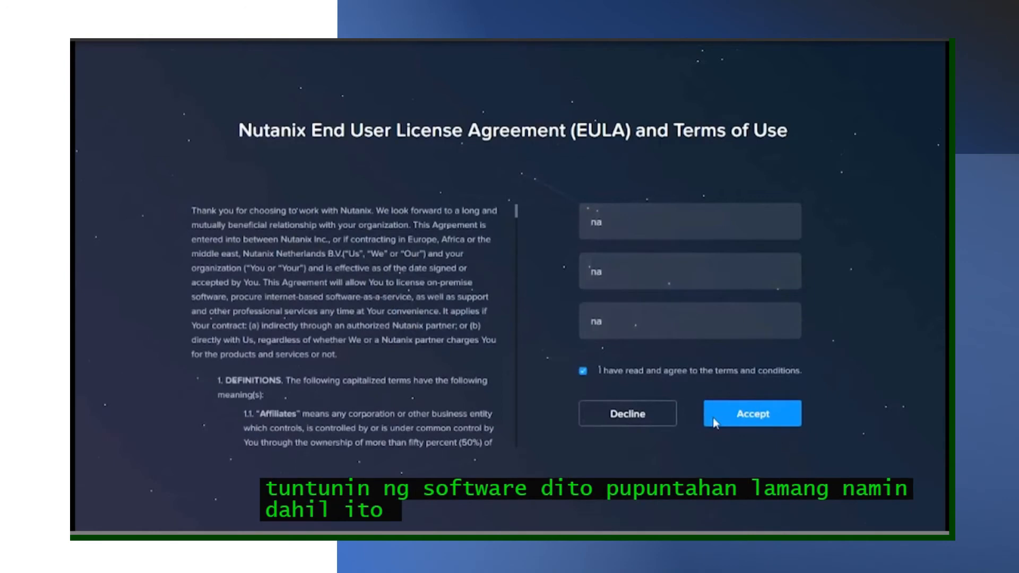
left_click(746, 422)
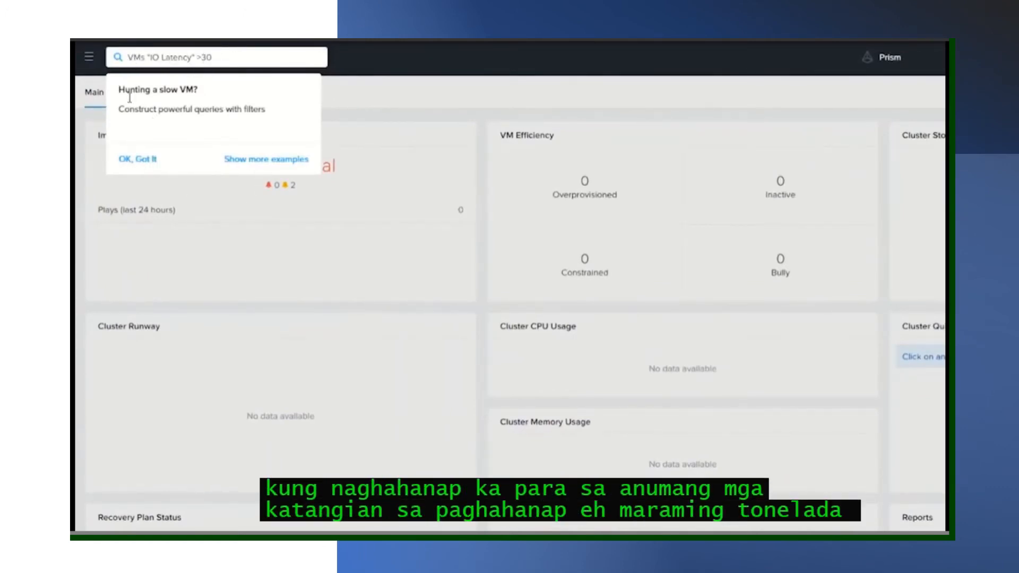
- Dismiss the 'Hunting a slow VM?' tip and open the main navigation menu
left_click(144, 163)
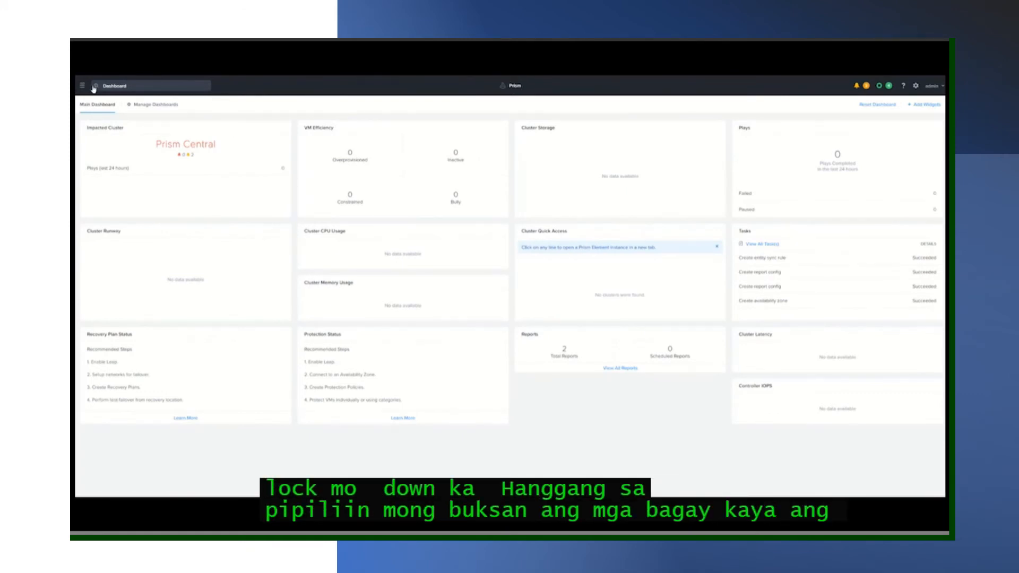
left_click(82, 86)
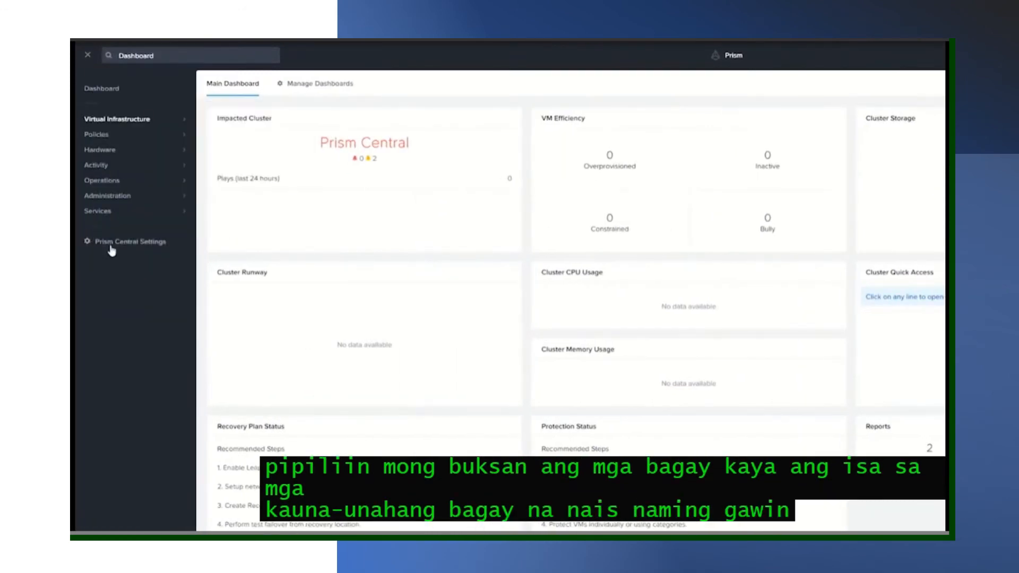
- In Prism Central Settings, check the name servers and add 10.40.64.15 as an NTP server
left_click(111, 248)
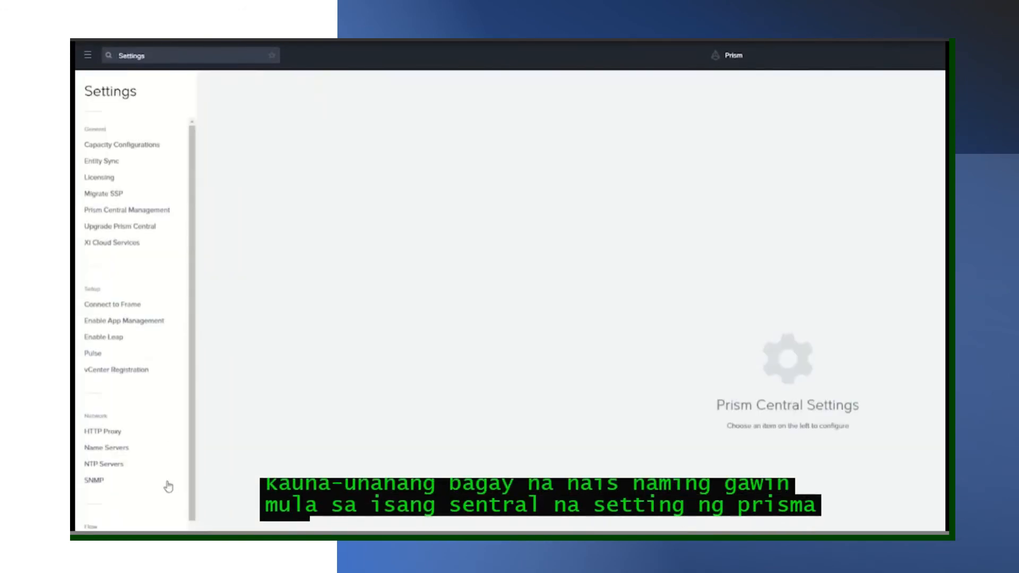
left_click(112, 449)
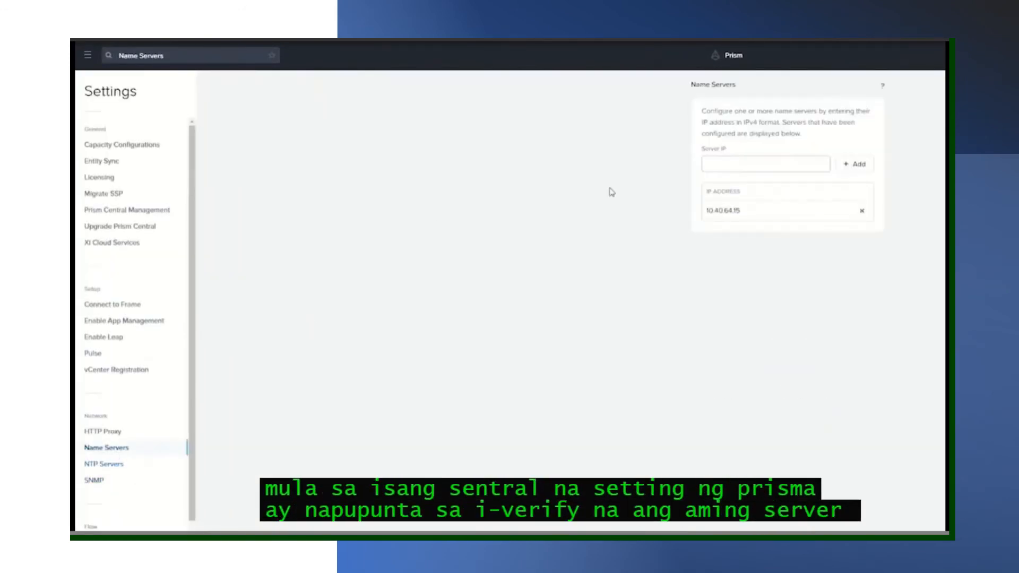
left_click(101, 465)
left_click(718, 162)
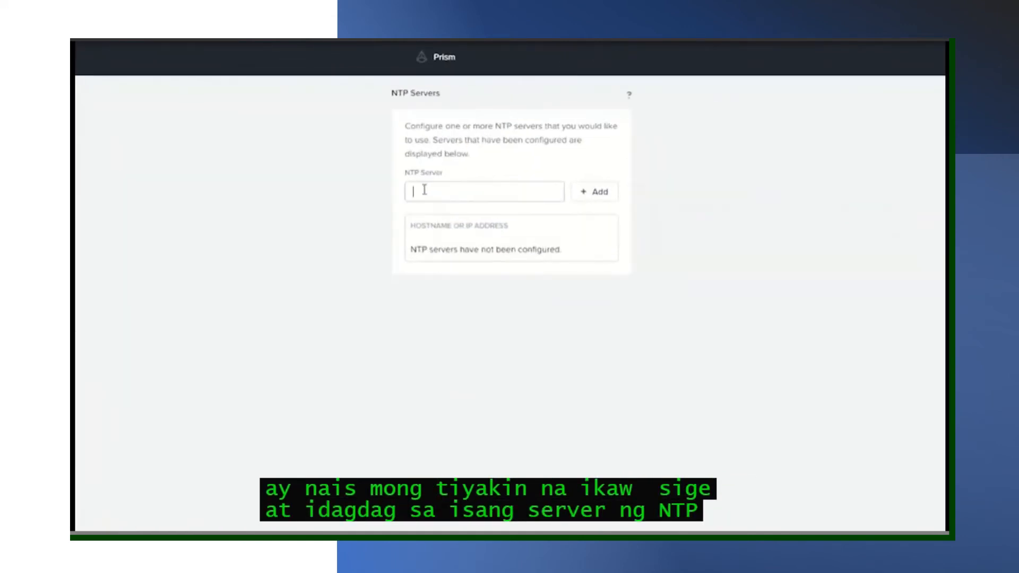
type("10")
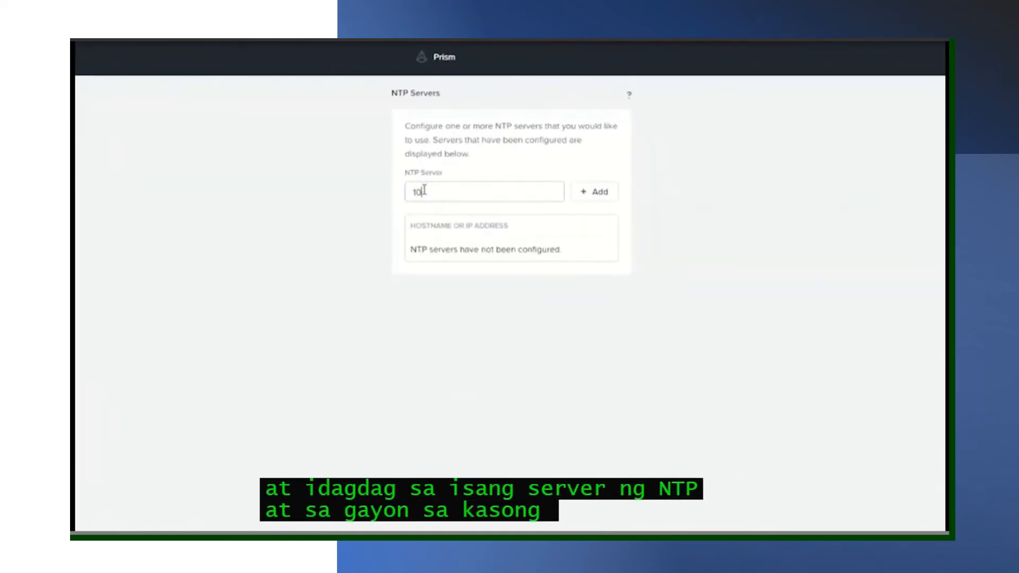
type(".1")
type("0")
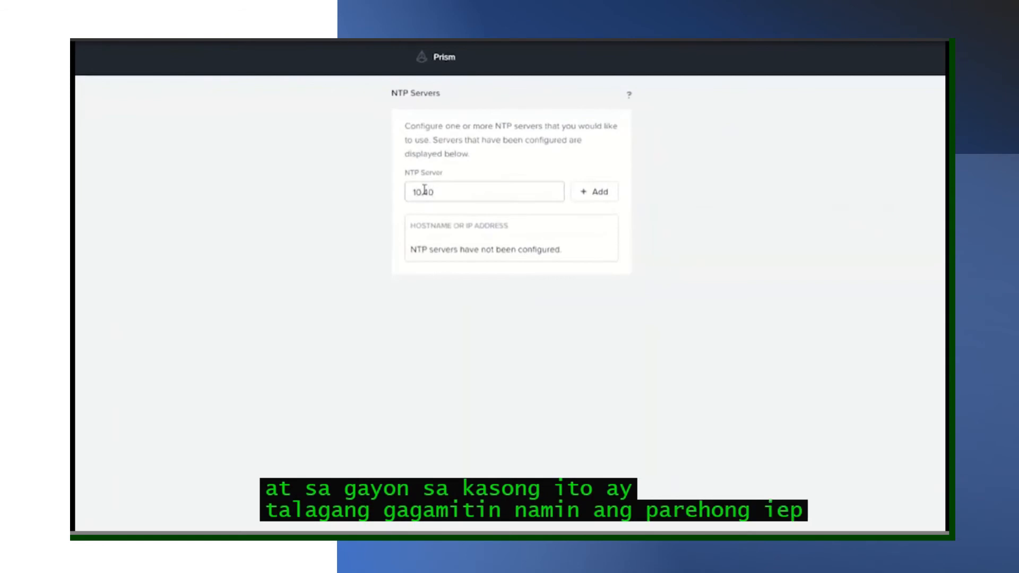
type(".64.1")
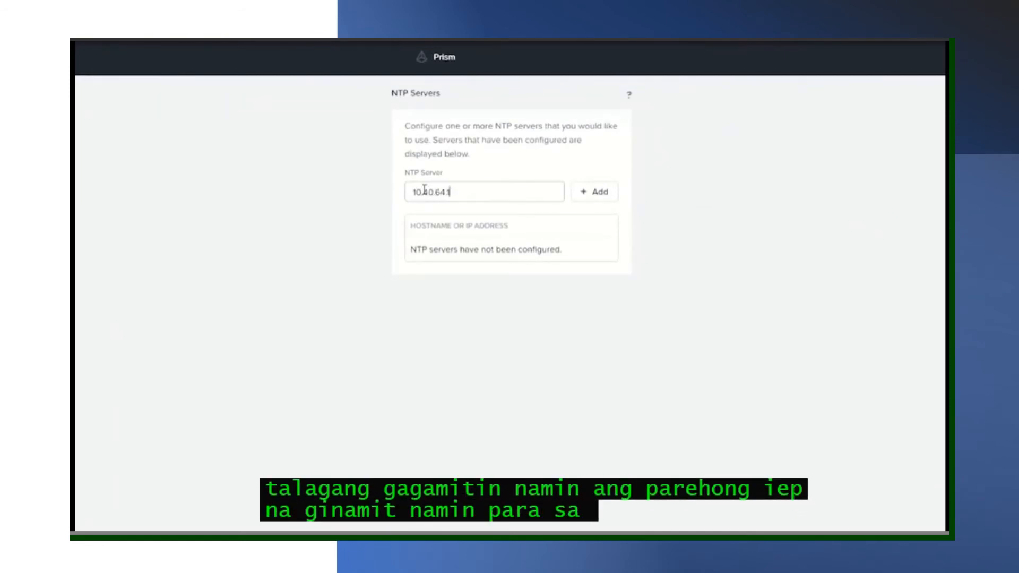
type("5")
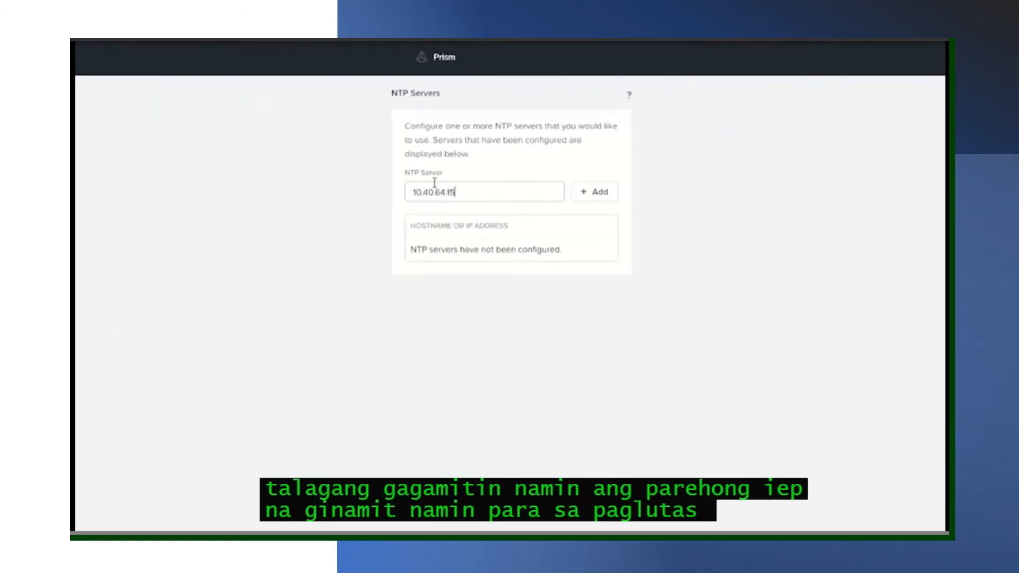
left_click(598, 196)
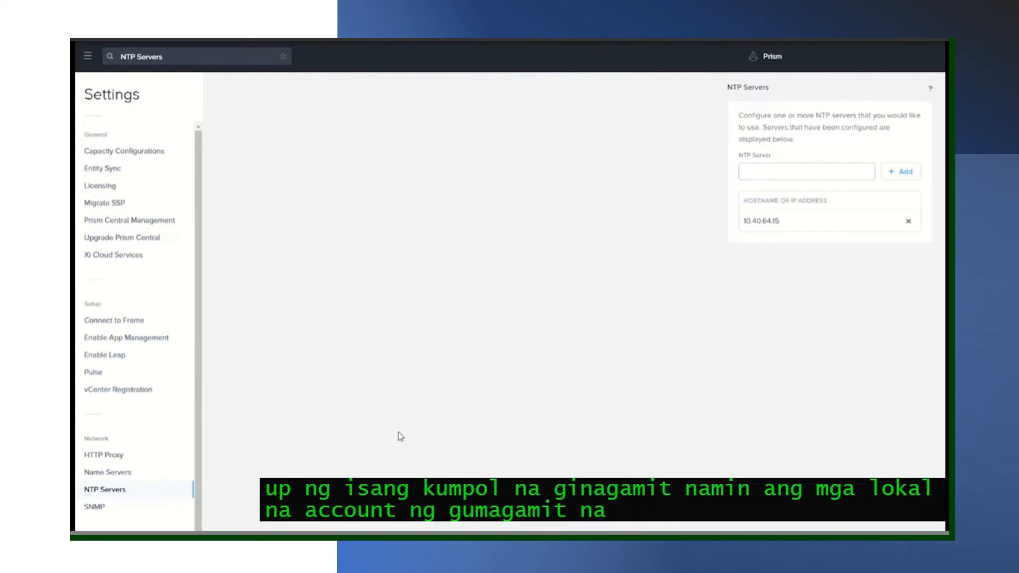
- Scroll down the settings list and open the authentication configuration
scroll(122, 518, "down", 1)
scroll(122, 518, "down", 3)
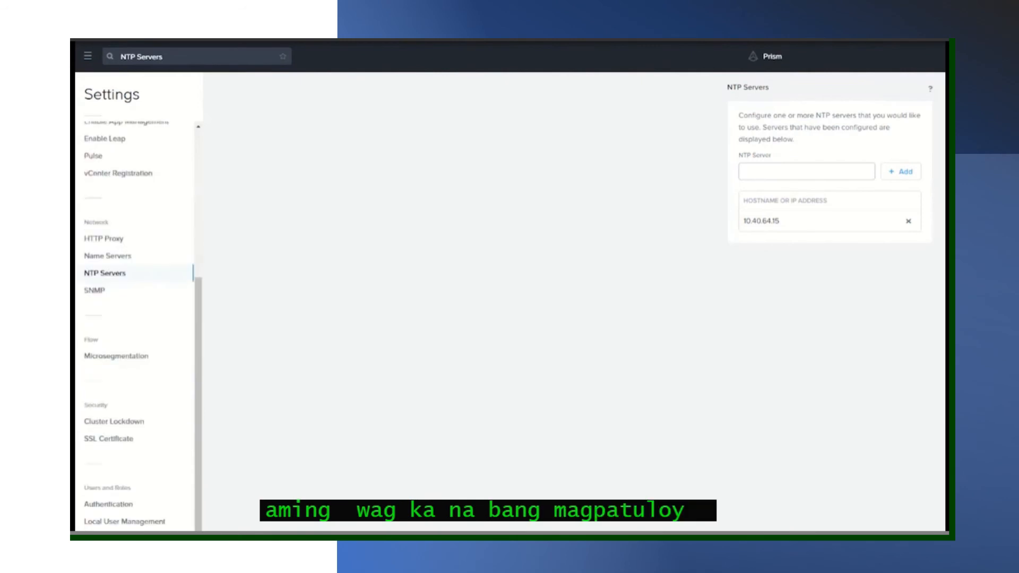
left_click(106, 507)
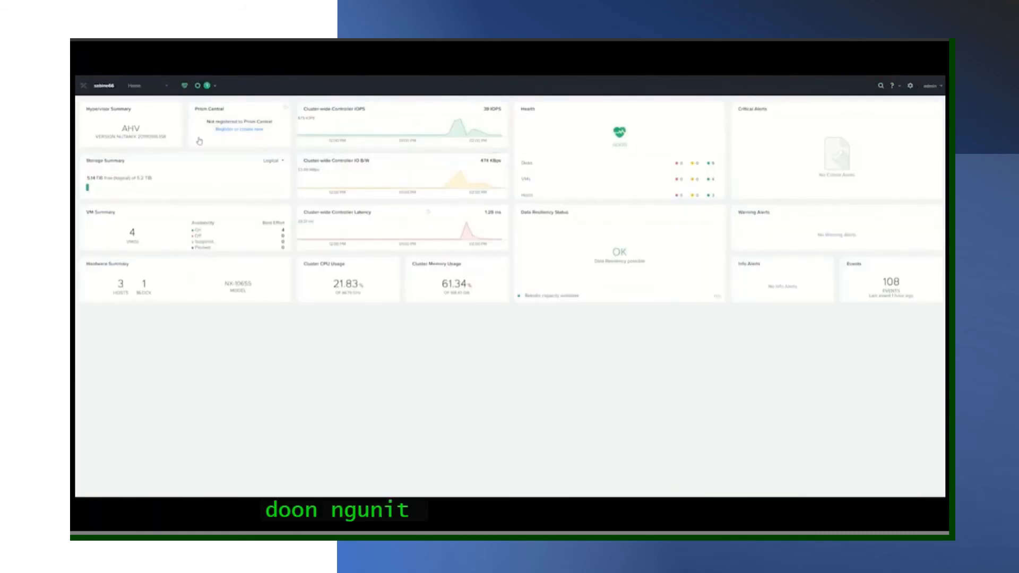
- Register the cluster by choosing to connect to an existing Prism Central instance
left_click(234, 130)
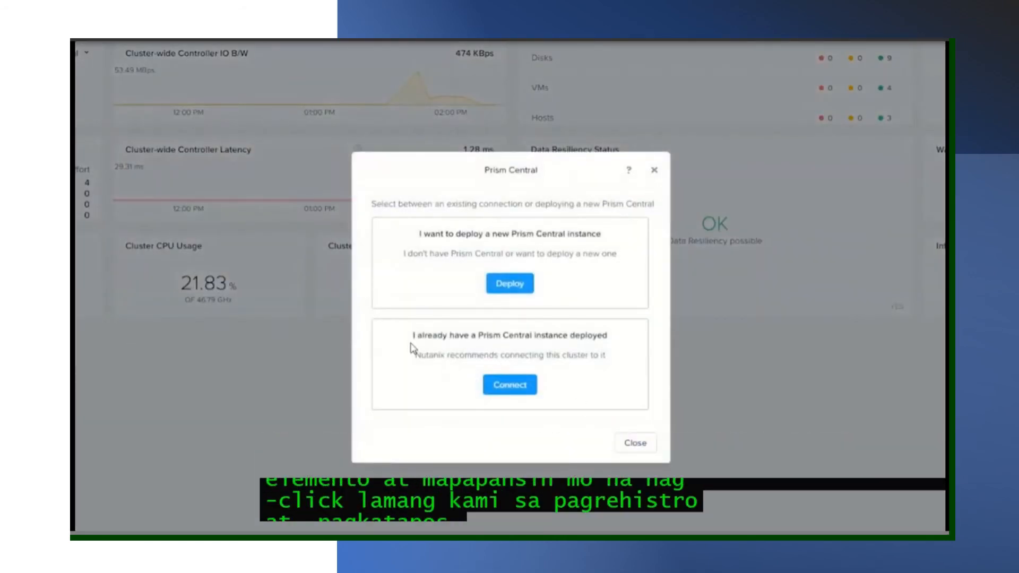
left_click(510, 385)
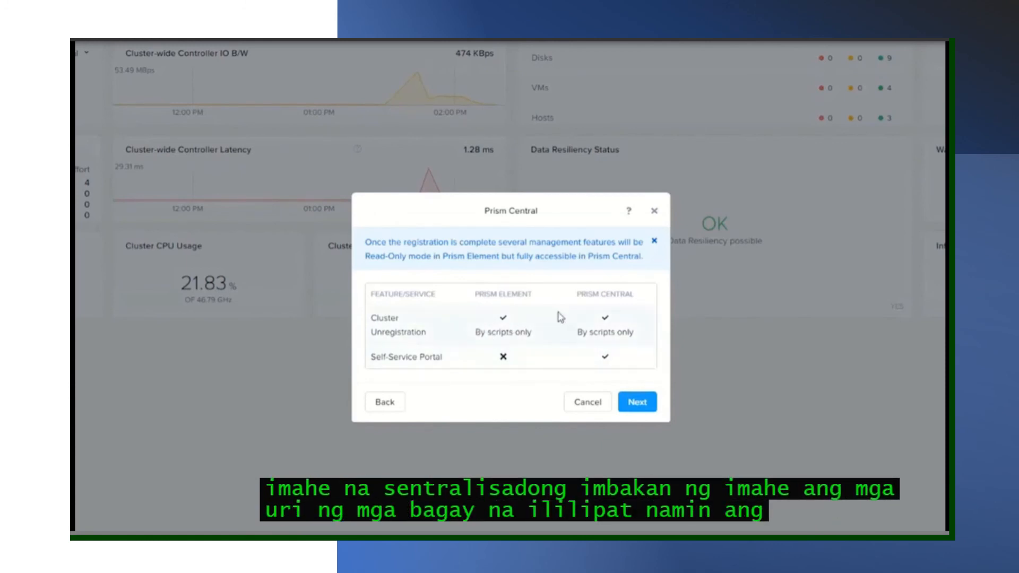
left_click(637, 403)
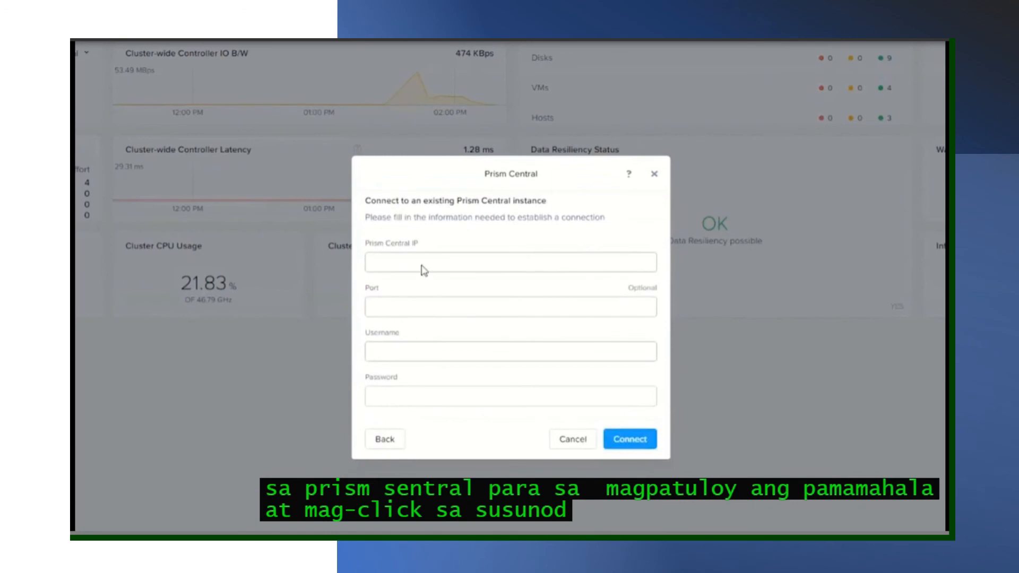
- Register the cluster with Prism Central at 10.46.23.10 using the admin user and its password
left_click(423, 268)
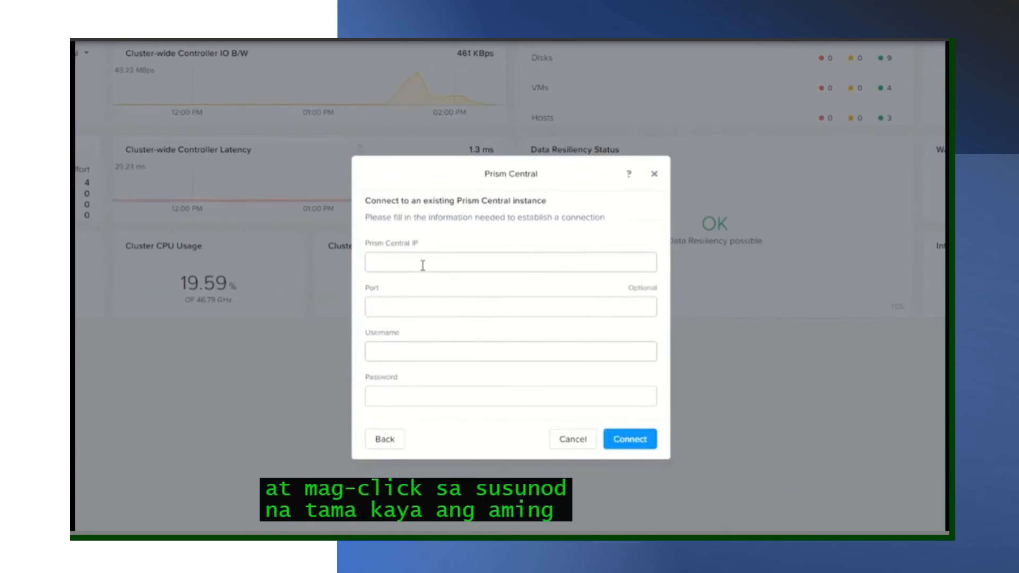
type("10.46")
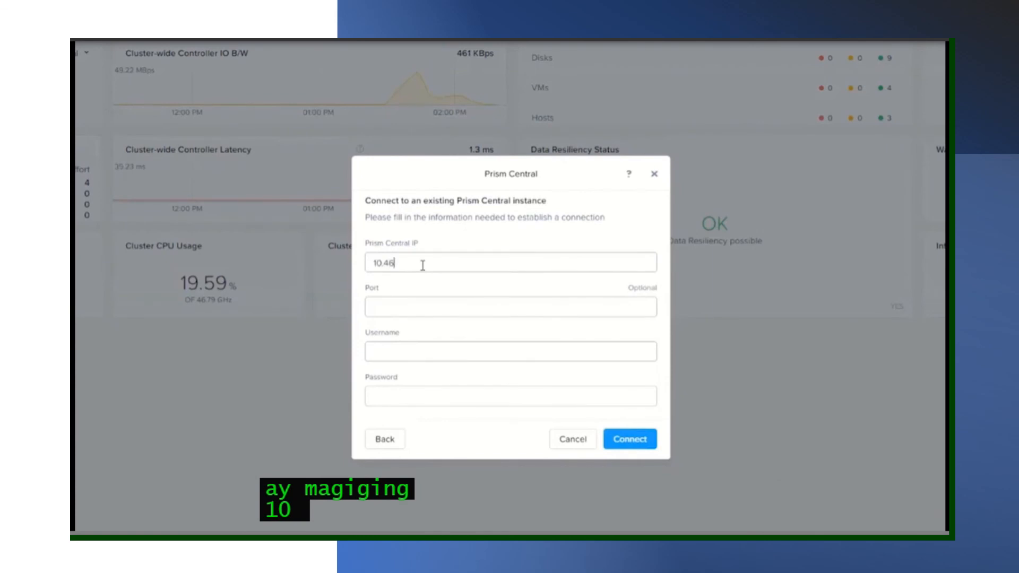
type(".23.10")
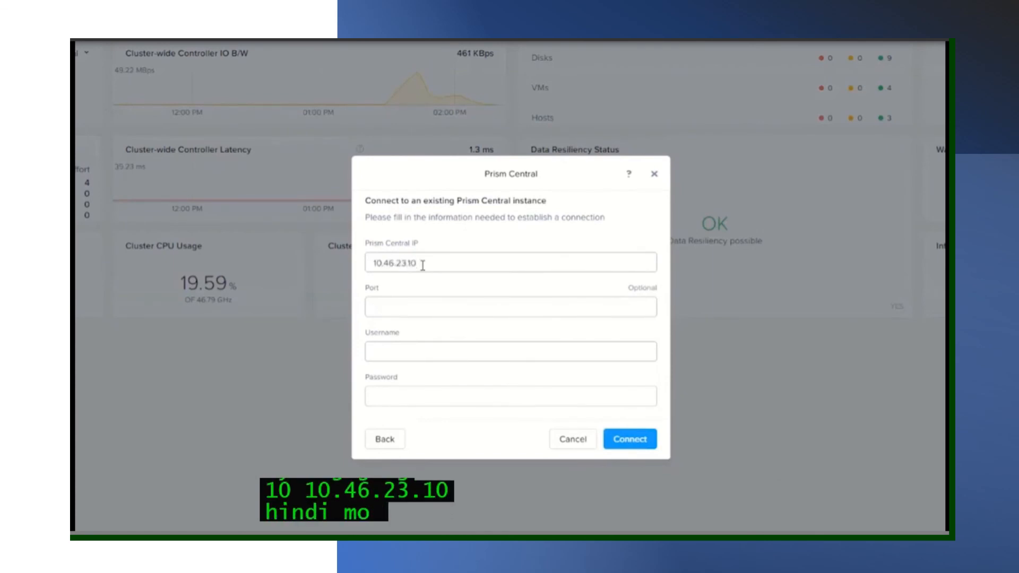
key("Tab")
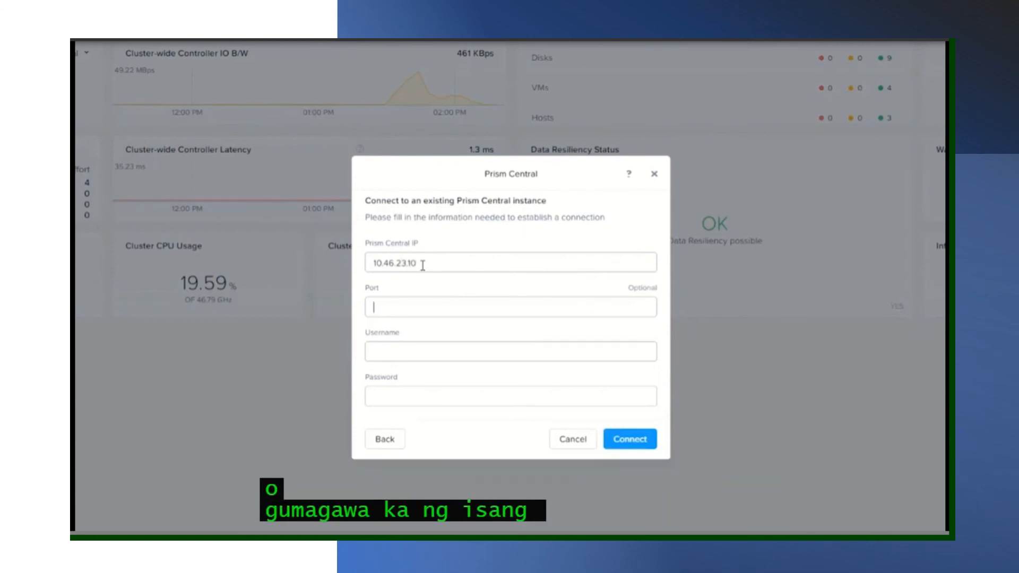
type("admin")
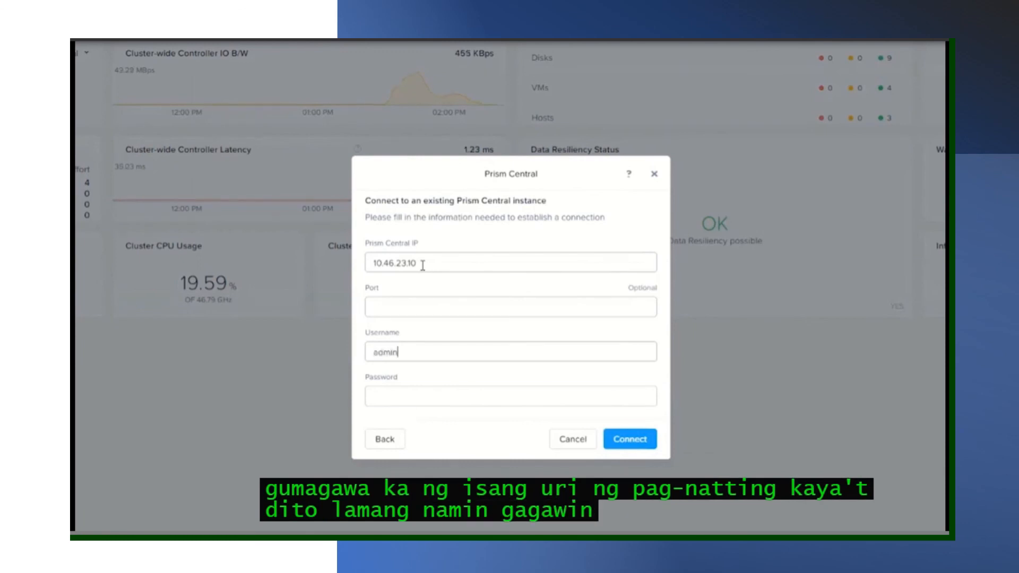
key("Tab")
type("******")
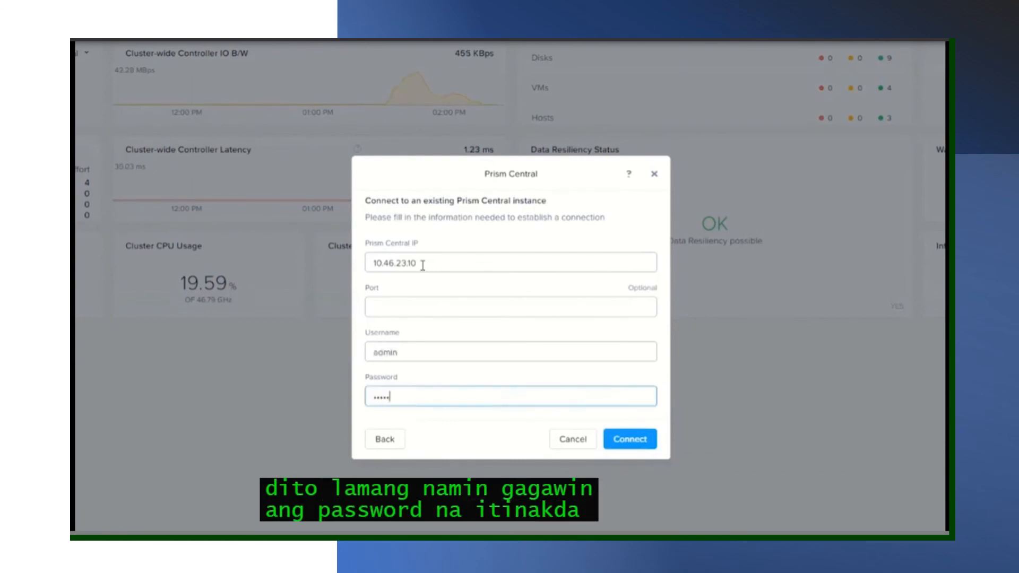
left_click(631, 429)
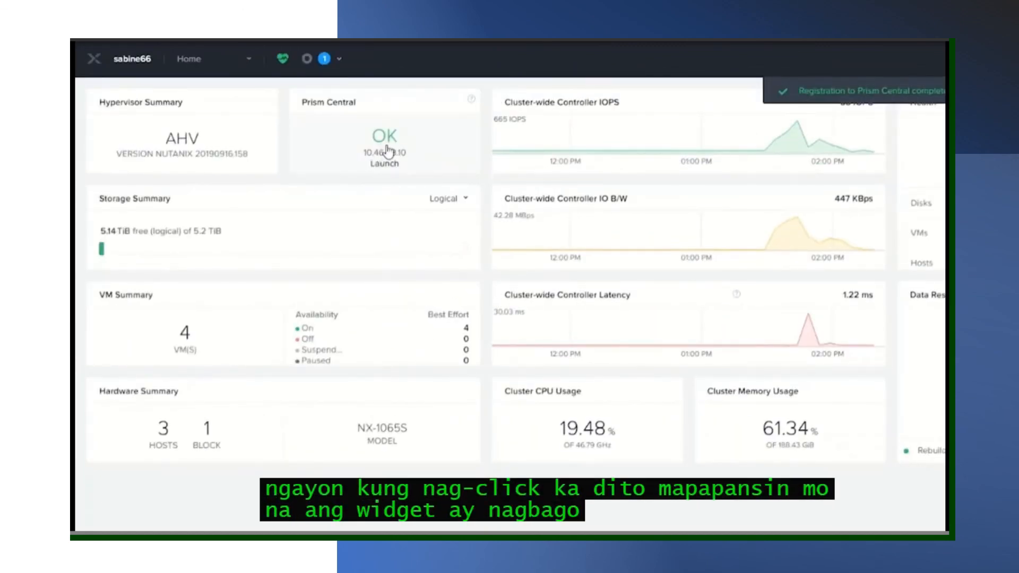
- Launch Prism Central from the OK link in the cluster's Prism Central widget
left_click(388, 152)
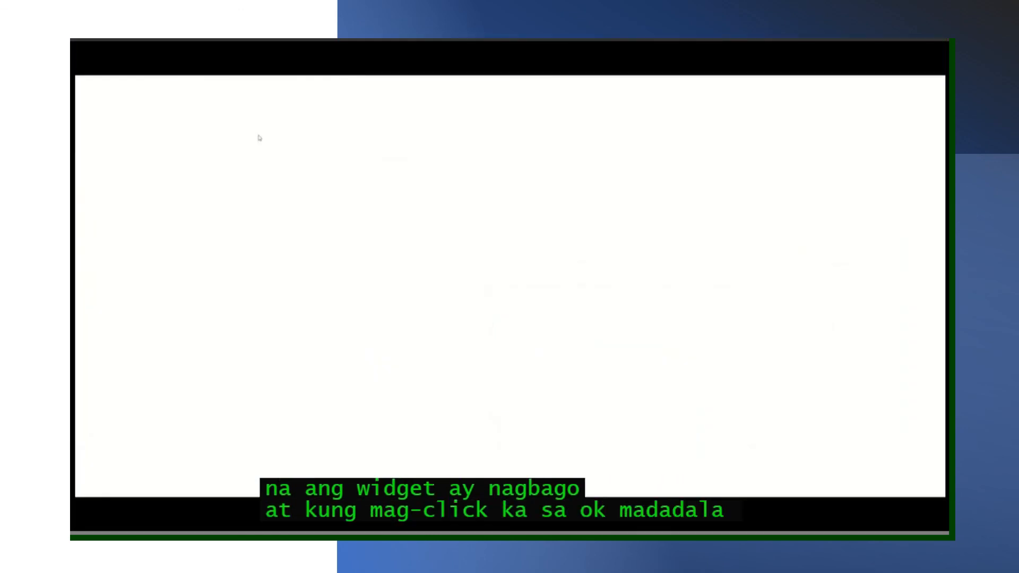